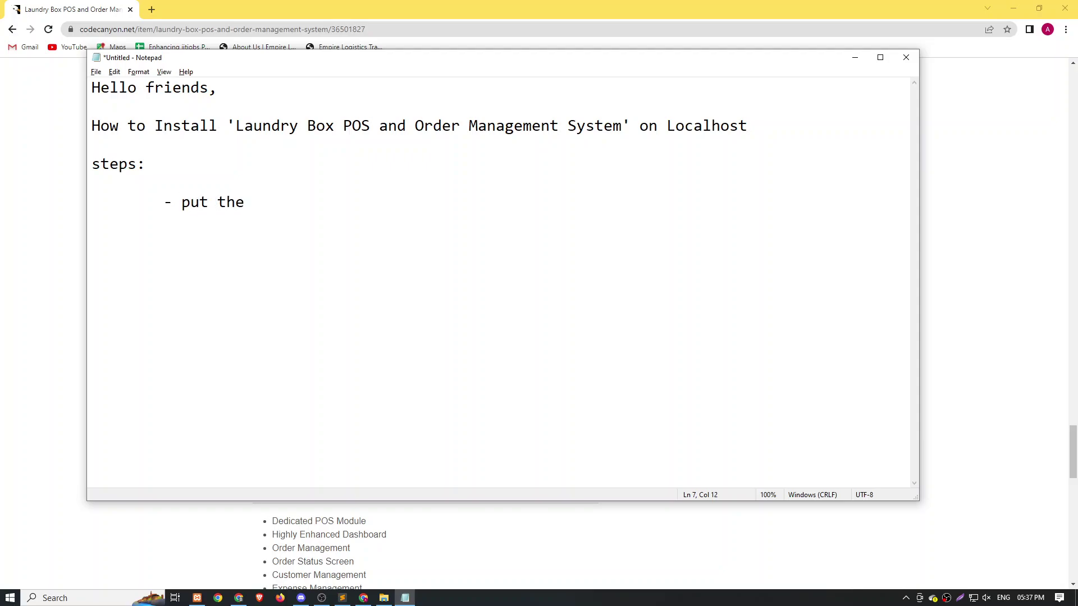
Write two install steps: put the downloaded folder in xampp's htdocs, and create the db.
{"action": "type", "text": "downlaoded folder in "}
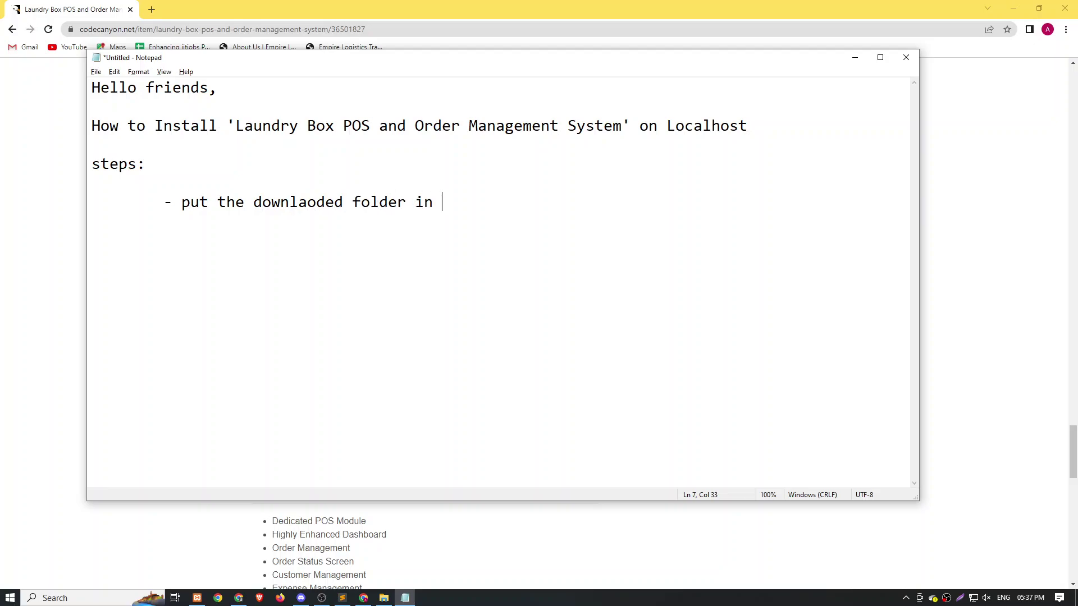
{"action": "type", "text": "the htdocs of"}
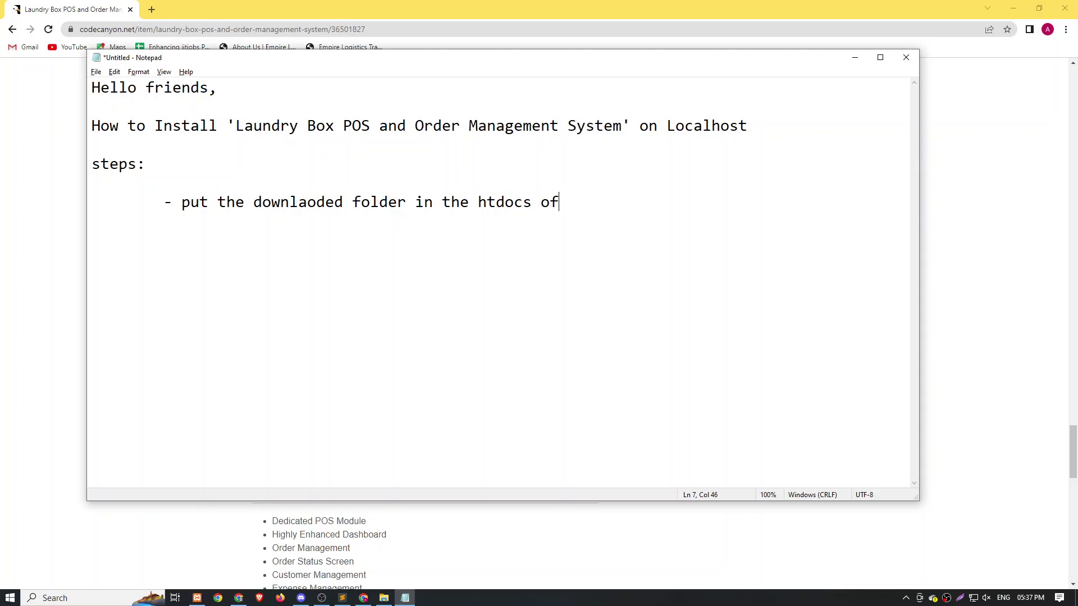
{"action": "type", "text": " your xampp"}
{"action": "type", "text": " int"}
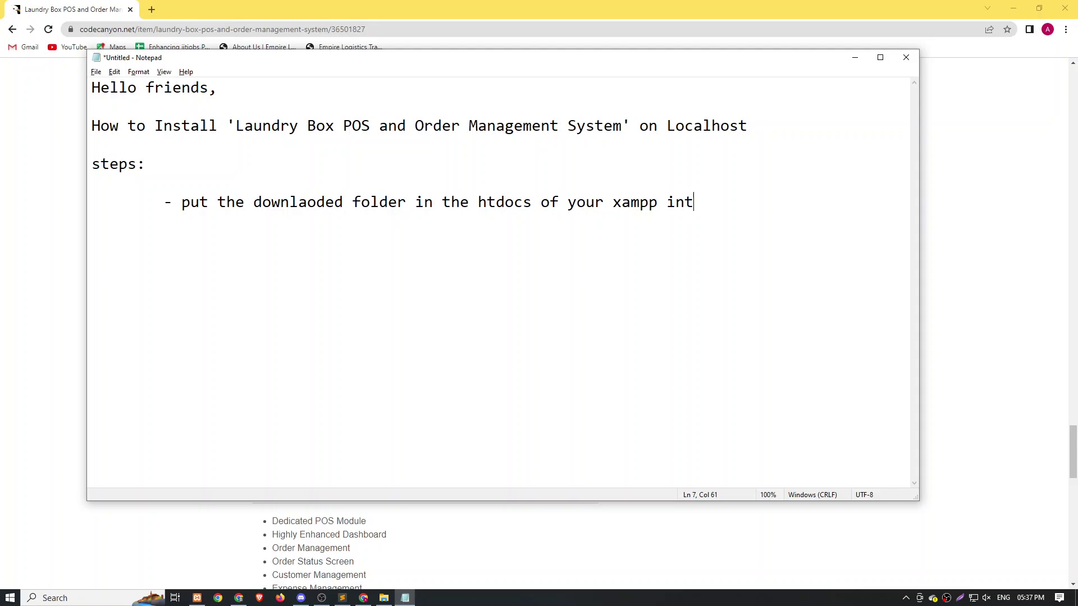
{"action": "key", "text": "BackSpace"}
{"action": "type", "text": "stallation"}
{"action": "key", "text": "Return"}
{"action": "key", "text": "Tab"}
{"action": "type", "text": "- crete the "}
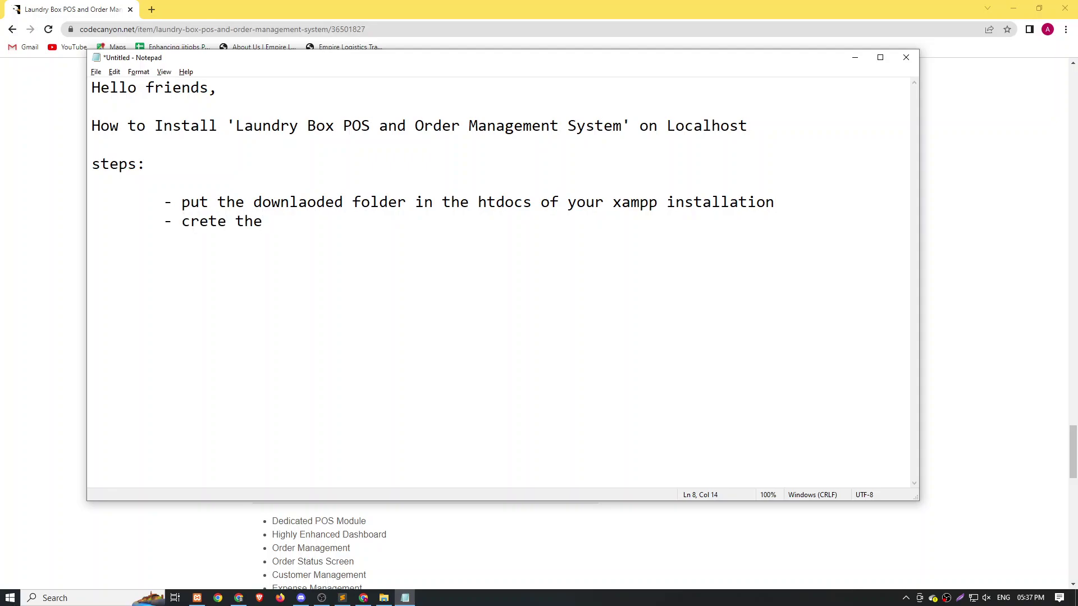
{"action": "type", "text": "db for the installa"}
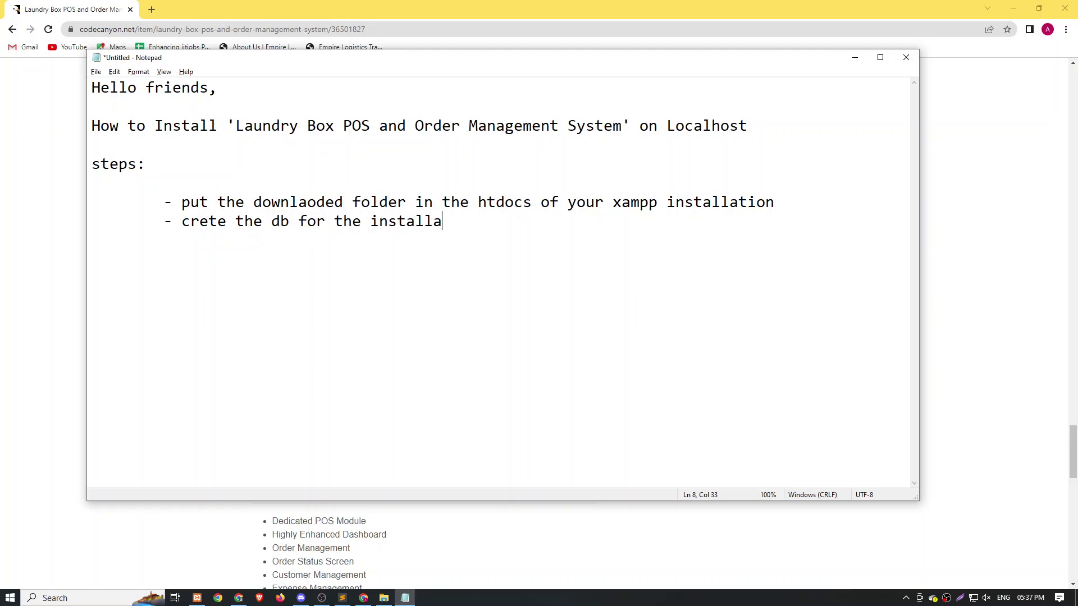
{"action": "type", "text": "tion of the "}
{"action": "type", "text": "lau"}
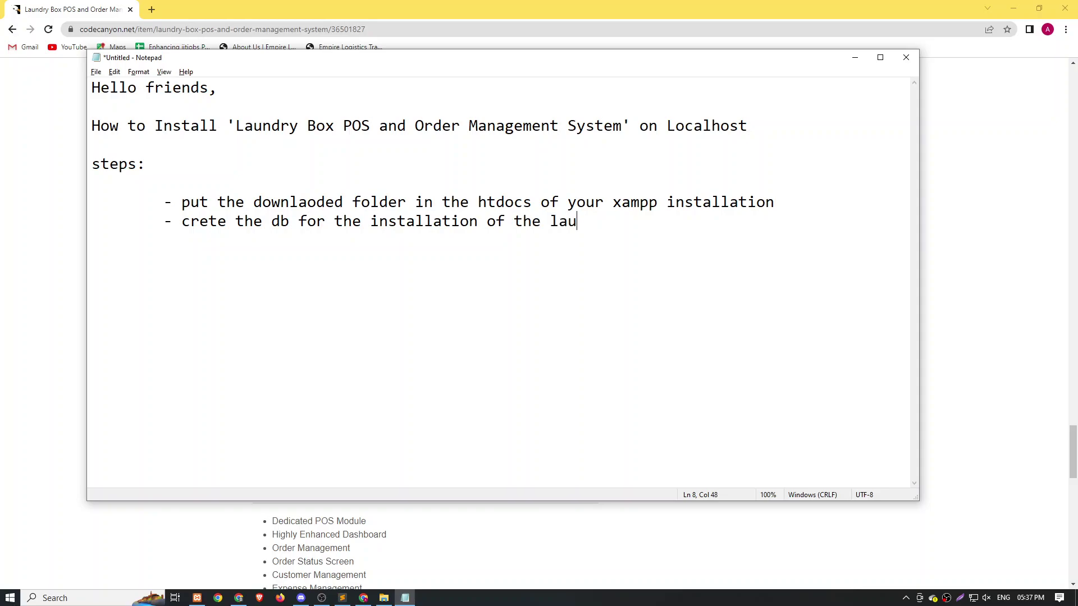
{"action": "type", "text": "ndry box"}
{"action": "key", "text": "Tab"}
Open the laundrybox project folder in E:\xampp\htdocs and look over its contents.
{"action": "left_click_drag", "start_coordinate": [181, 203], "coordinate": [828, 199]}
{"action": "left_click", "coordinate": [824, 203]}
{"action": "left_click", "coordinate": [384, 598]}
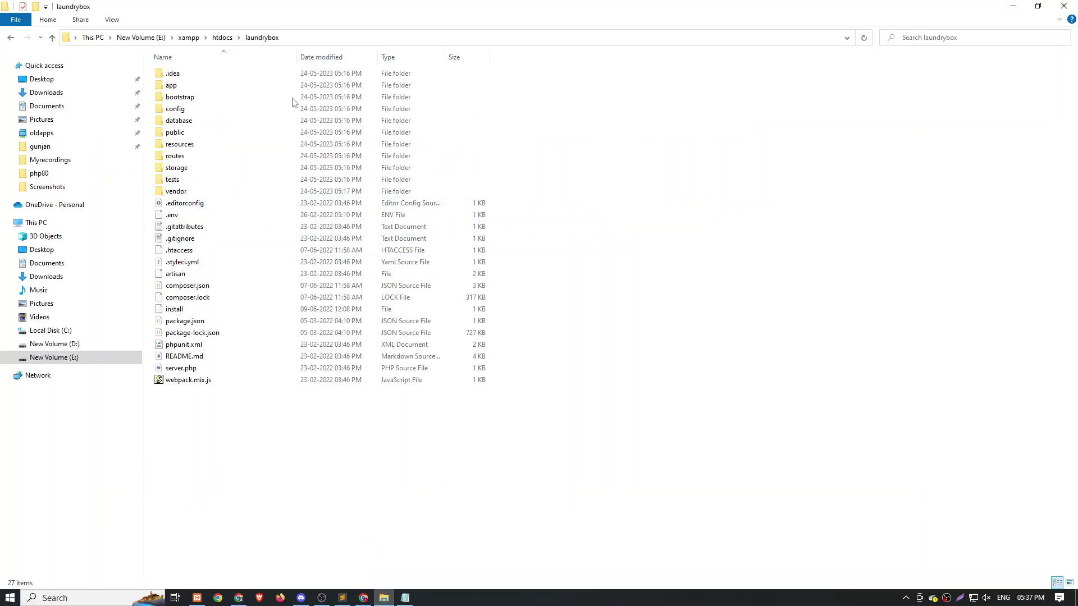
{"action": "left_click", "coordinate": [223, 37]}
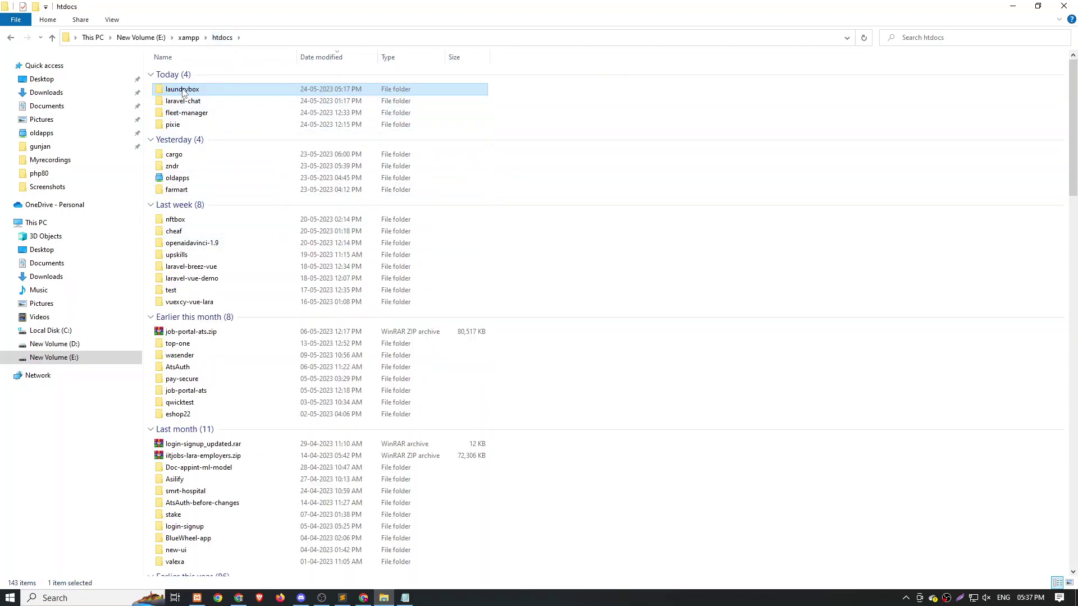
{"action": "double_click", "coordinate": [184, 91]}
{"action": "left_click_drag", "start_coordinate": [262, 482], "coordinate": [213, 61]}
{"action": "left_click", "coordinate": [705, 205]}
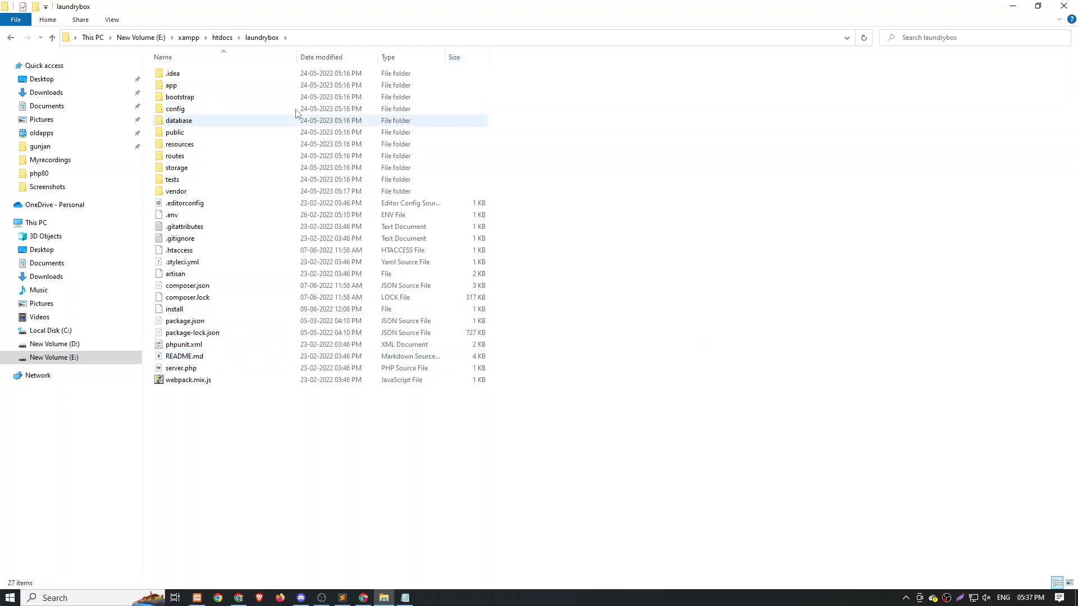
Browse the database folder's seeders and migrations subfolders, then return to the Notepad notes.
{"action": "double_click", "coordinate": [225, 120]}
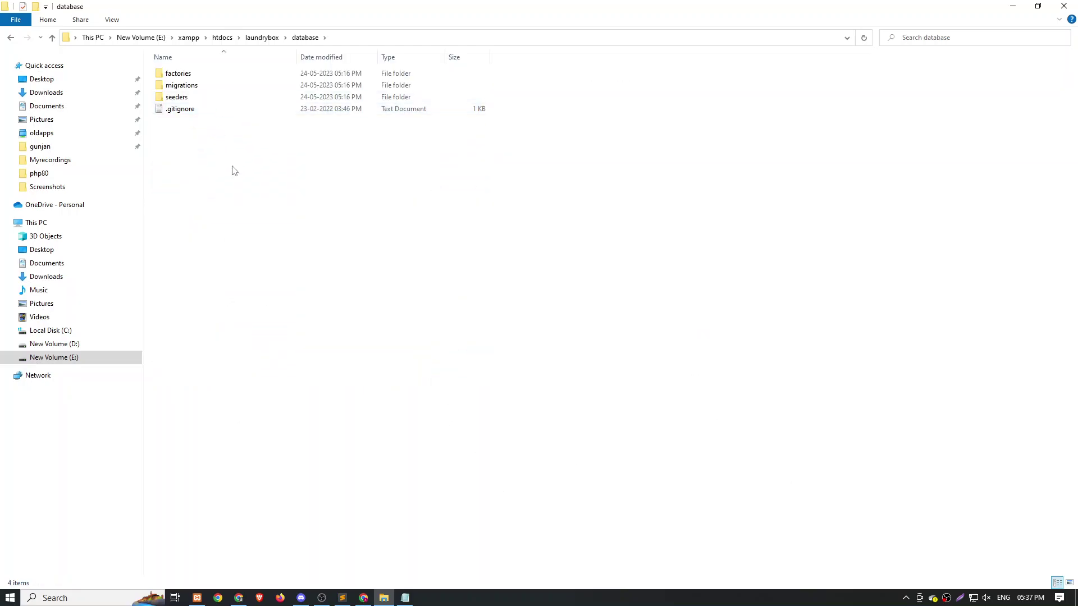
{"action": "double_click", "coordinate": [211, 98]}
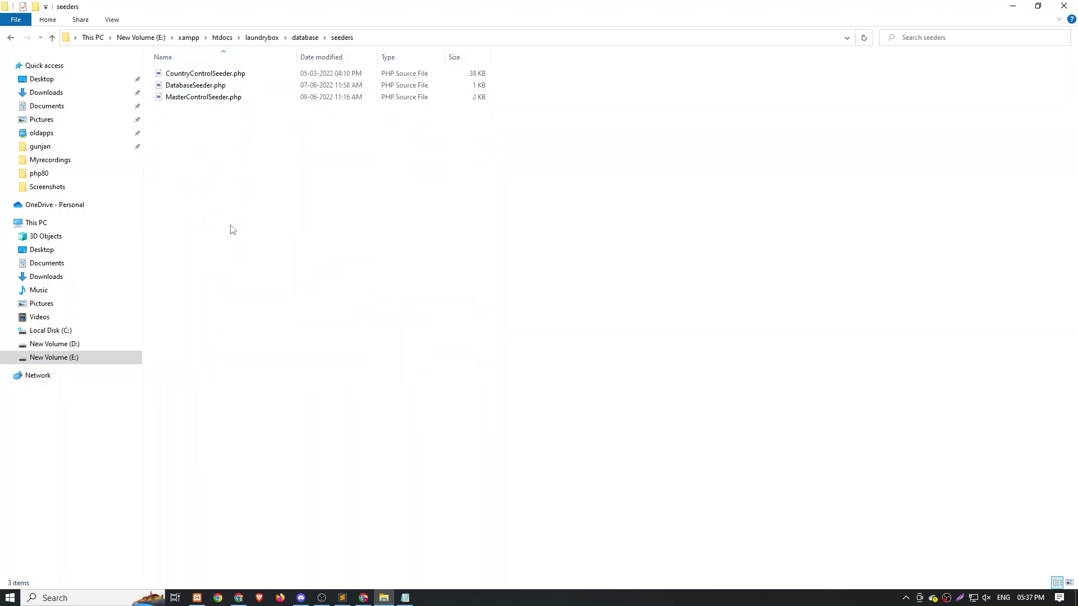
{"action": "left_click", "coordinate": [306, 37]}
{"action": "double_click", "coordinate": [186, 86]}
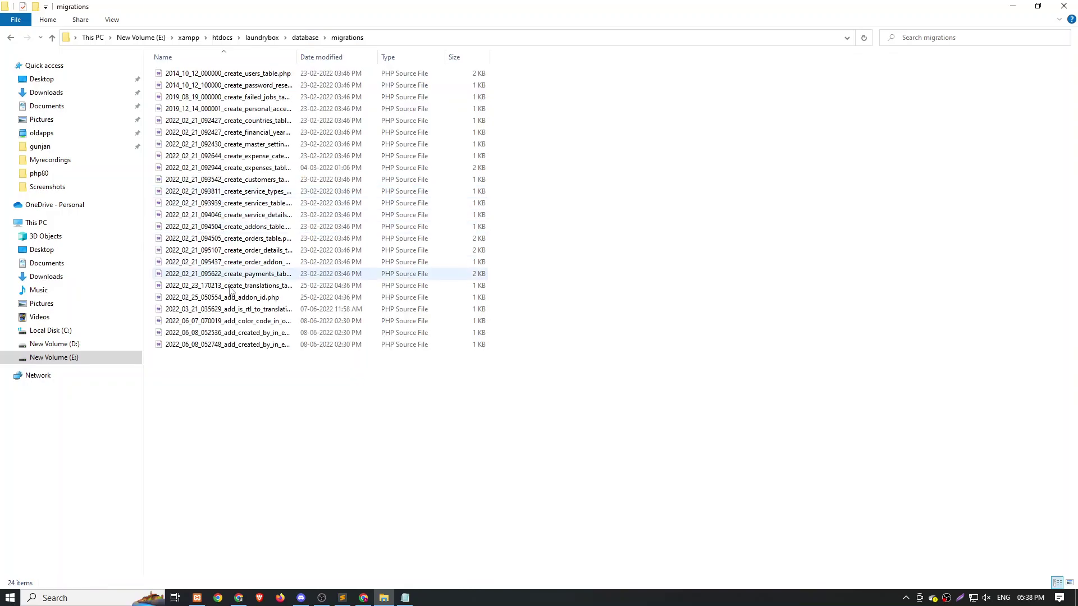
{"action": "left_click", "coordinate": [305, 37]}
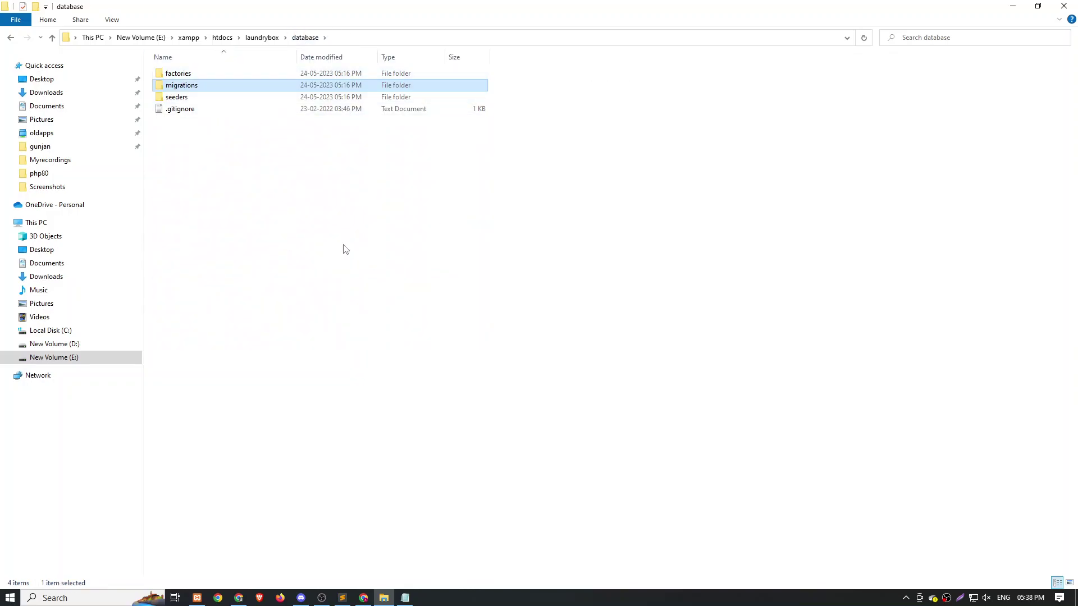
{"action": "key", "text": "alt+Tab"}
{"action": "left_click", "coordinate": [368, 267]}
Load phpMyAdmin on localhost in a new browser tab and go to its New database page.
{"action": "left_click", "coordinate": [246, 241]}
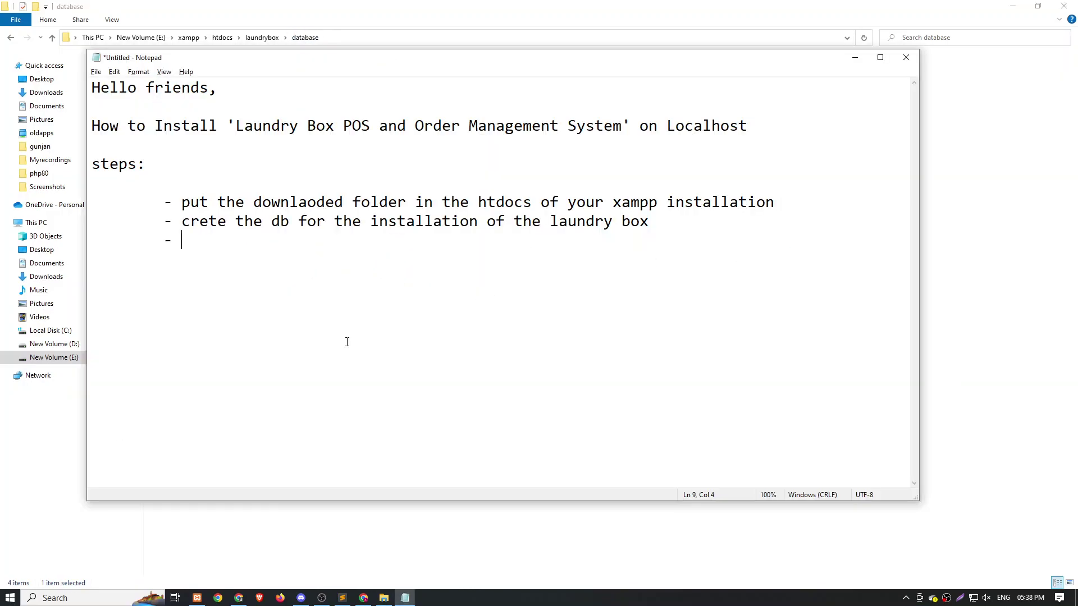
{"action": "key", "text": "alt+Tab"}
{"action": "key", "text": "alt+Tab"}
{"action": "key", "text": "Tab"}
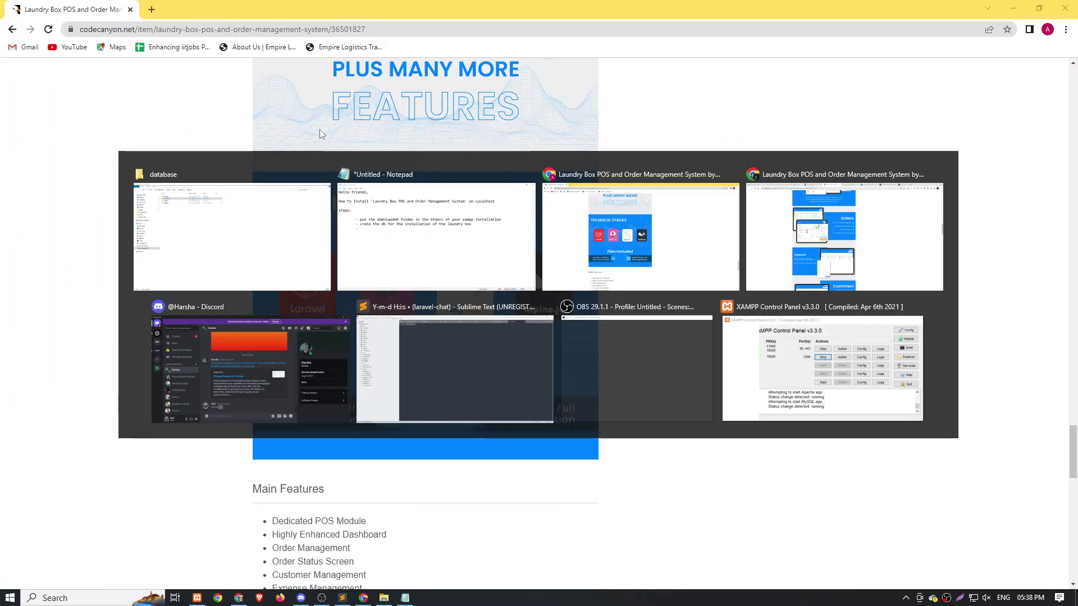
{"action": "left_click", "coordinate": [151, 9]}
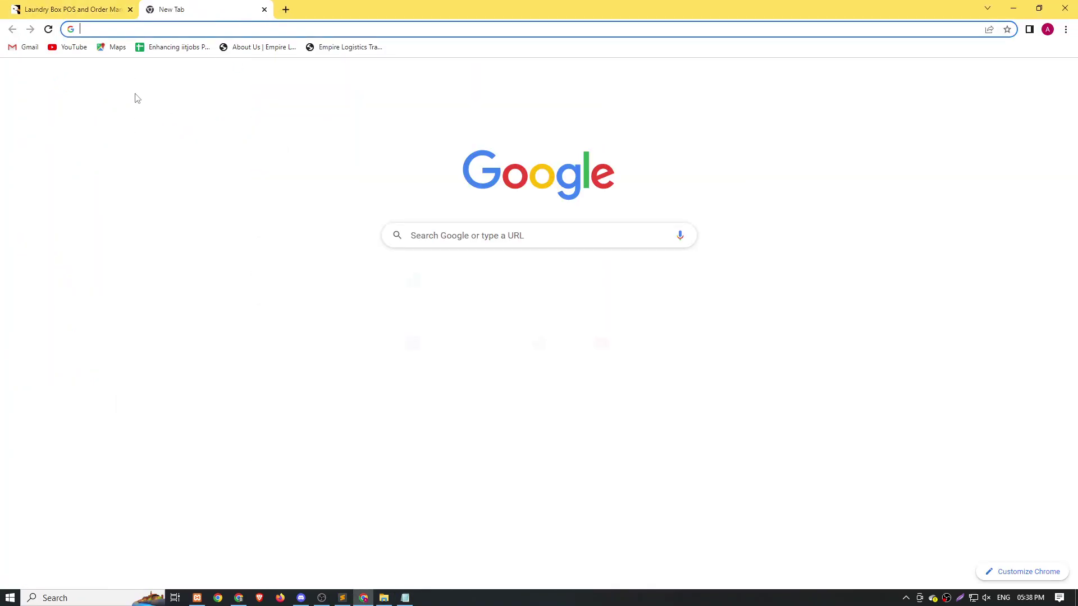
{"action": "left_click", "coordinate": [155, 31]}
{"action": "type", "text": "localhost/phpmyadmin/index.php?route=/sql&db=laravel&table=users"}
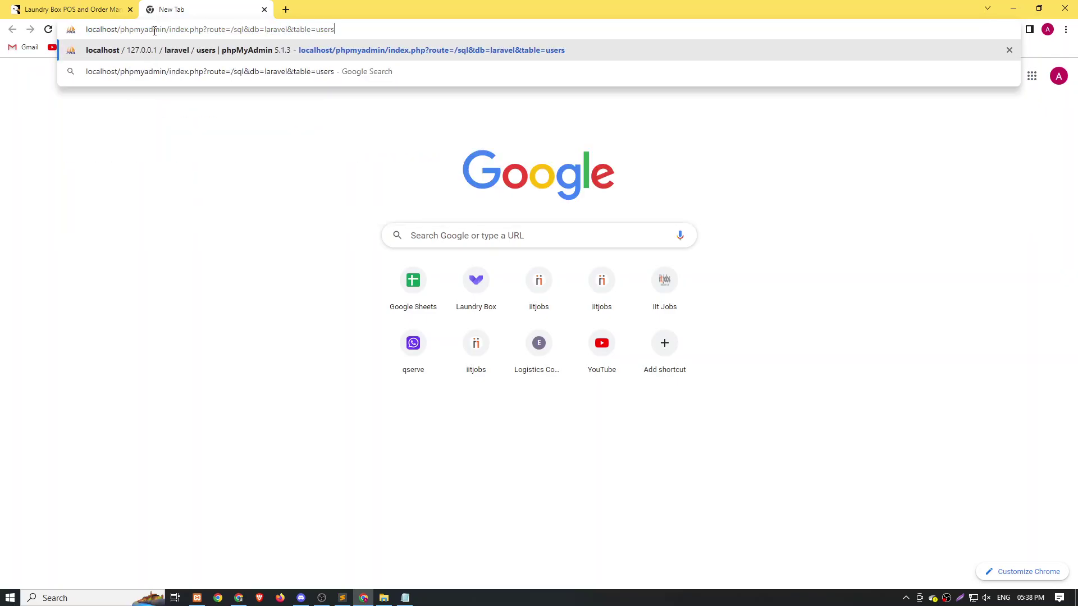
{"action": "key", "text": "Return"}
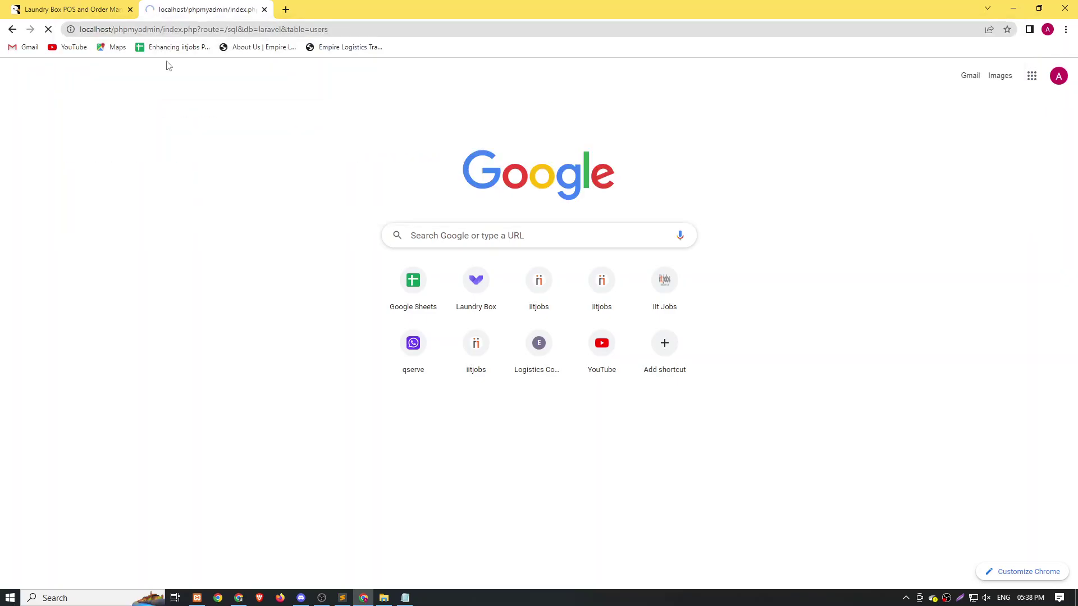
{"action": "scroll", "coordinate": [40, 279], "scroll_direction": "down", "scroll_amount": 8}
{"action": "scroll", "coordinate": [40, 278], "scroll_direction": "up", "scroll_amount": 8}
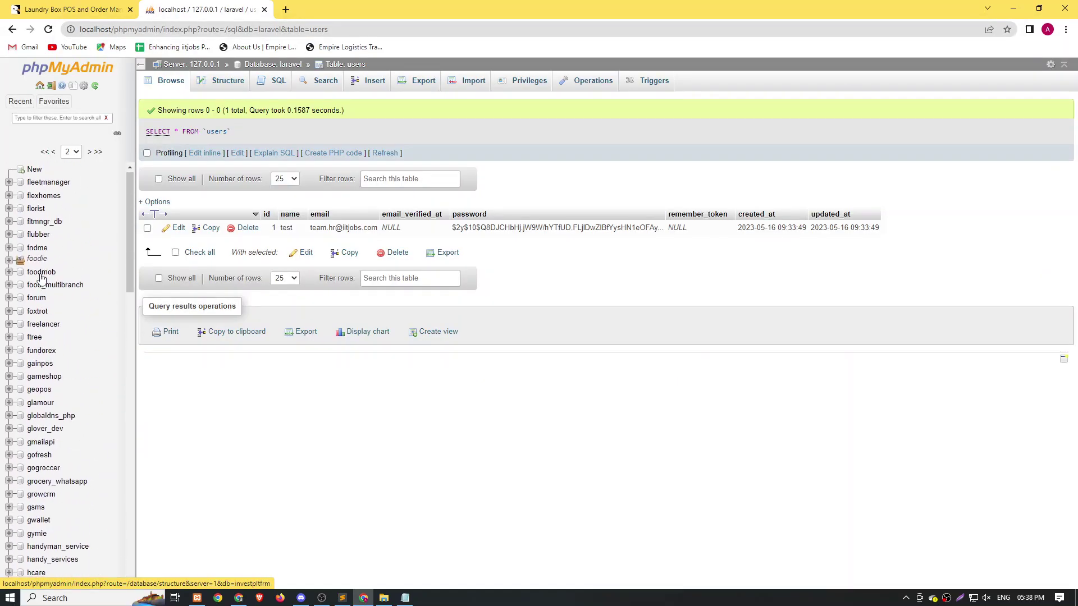
{"action": "left_click", "coordinate": [34, 169]}
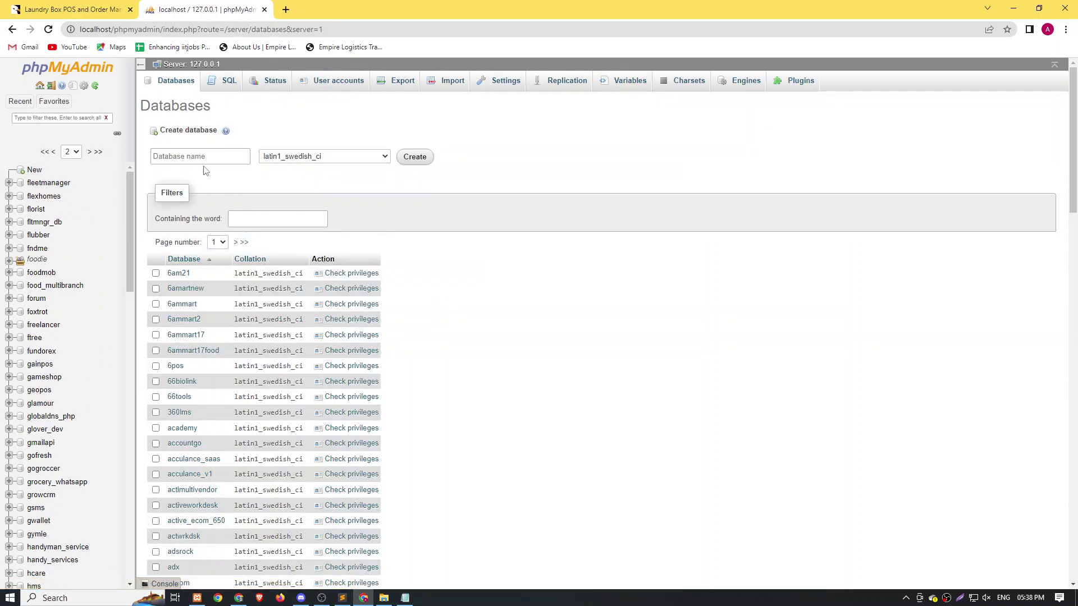
Create a database named db_laundry_box.
{"action": "left_click", "coordinate": [203, 157]}
{"action": "type", "text": "laundry_box_db"}
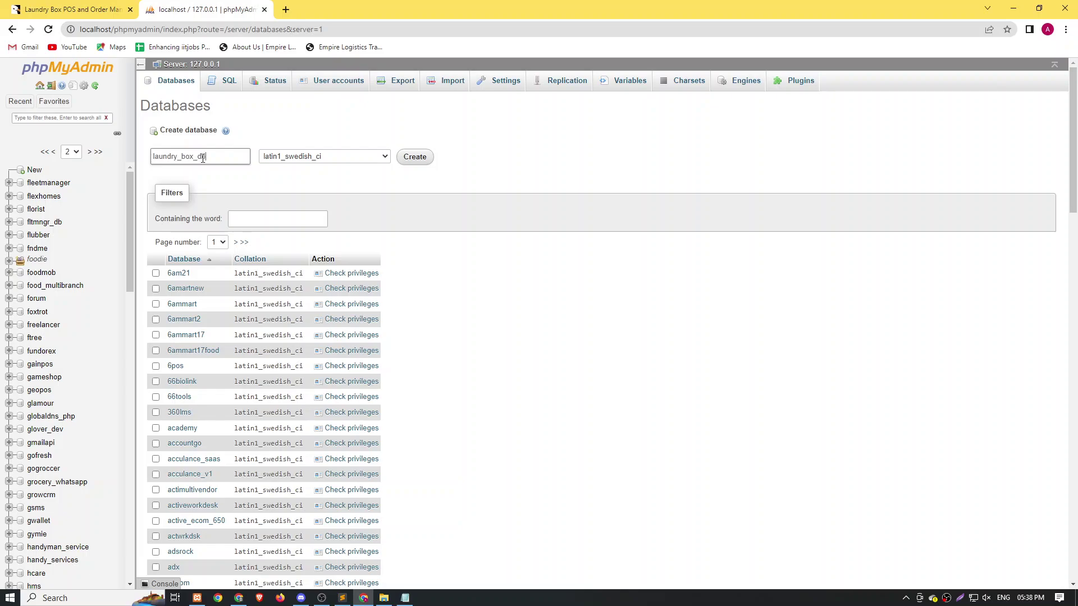
{"action": "key", "text": "BackSpace"}
{"action": "key", "text": "Home"}
{"action": "type", "text": "db_"}
{"action": "key", "text": "ctrl+a"}
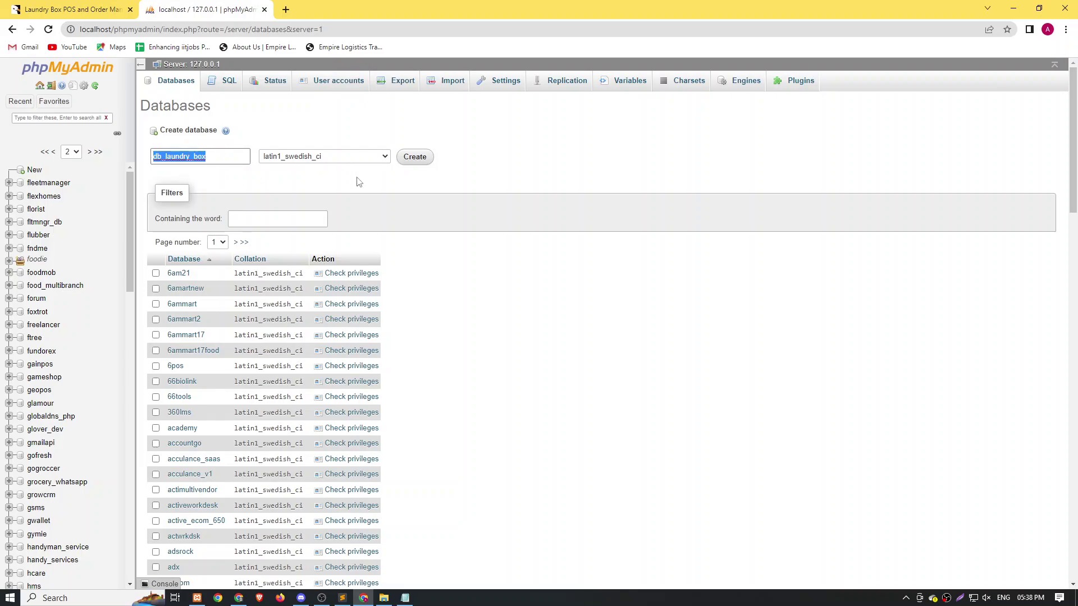
{"action": "left_click", "coordinate": [414, 157]}
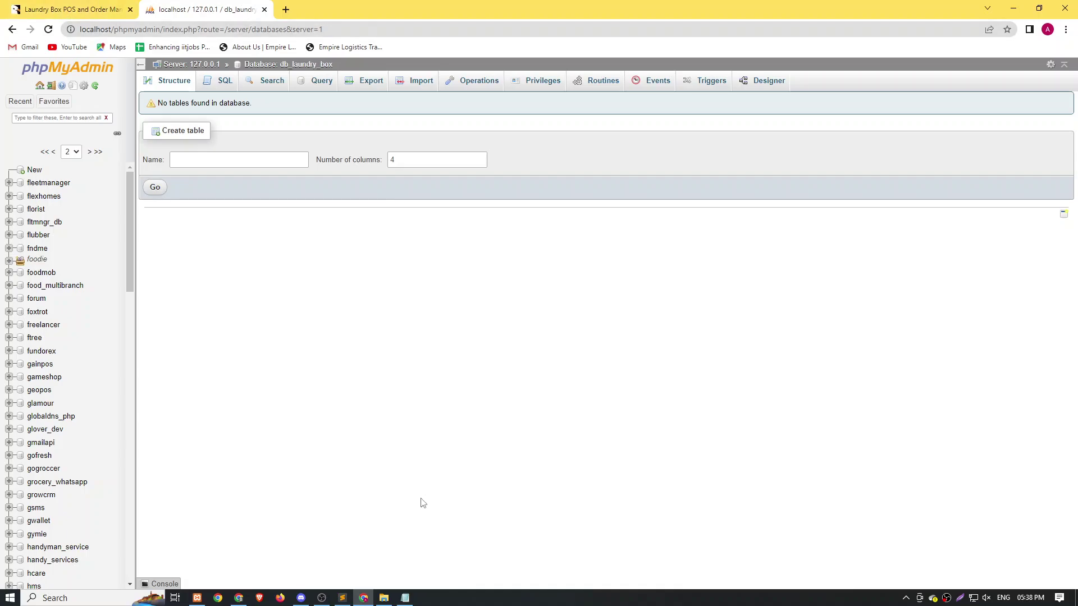
Add the third step 'open the code in the cmd' and start an indented fourth line.
{"action": "left_click", "coordinate": [405, 597]}
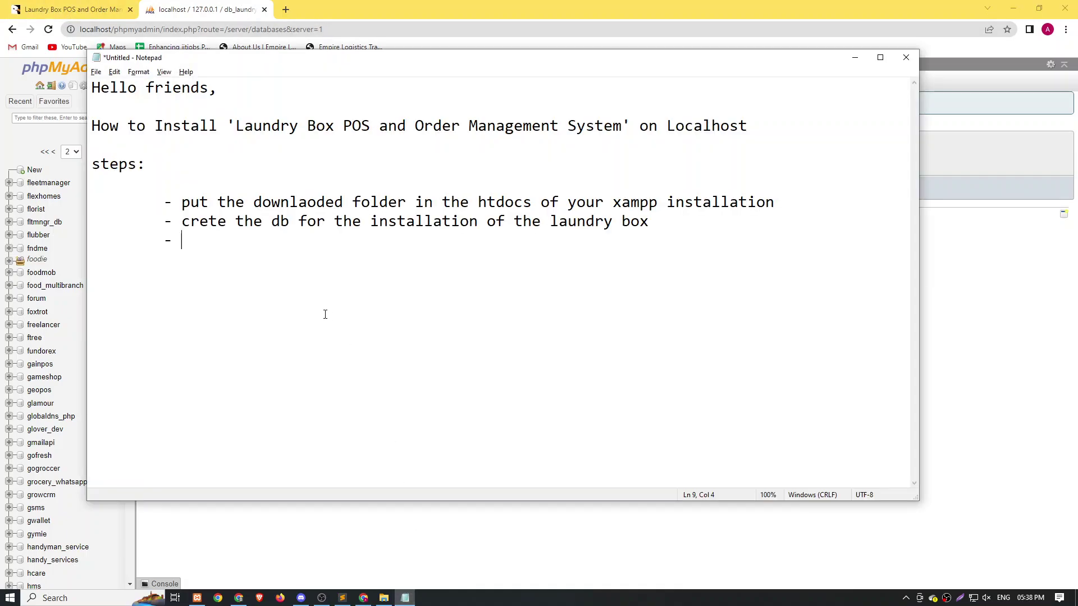
{"action": "type", "text": "open the cod"}
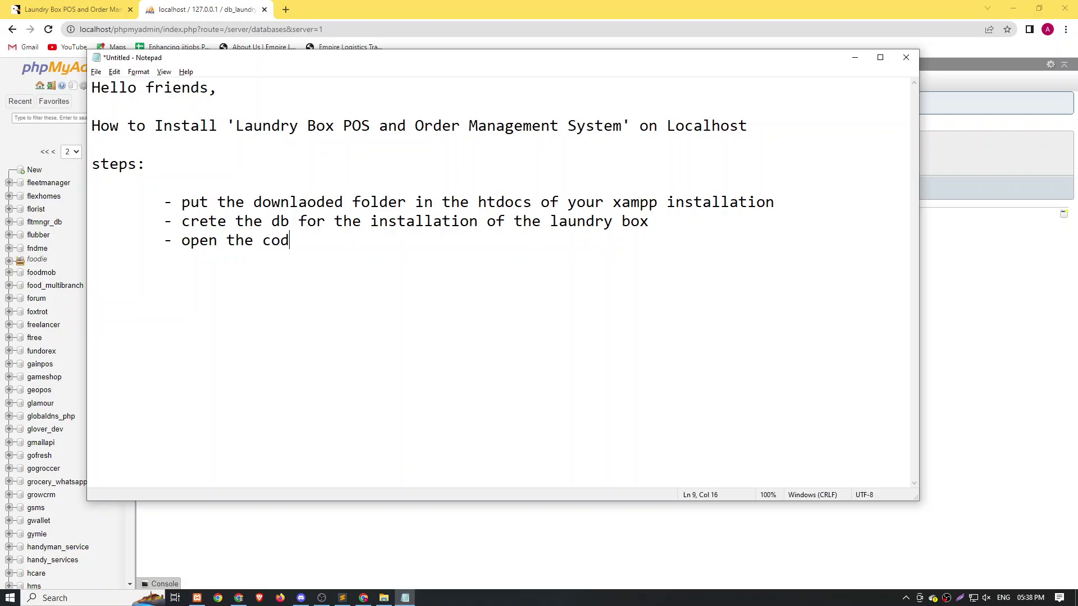
{"action": "type", "text": "e in the cmd"}
{"action": "key", "text": "Return"}
{"action": "key", "text": "Tab"}
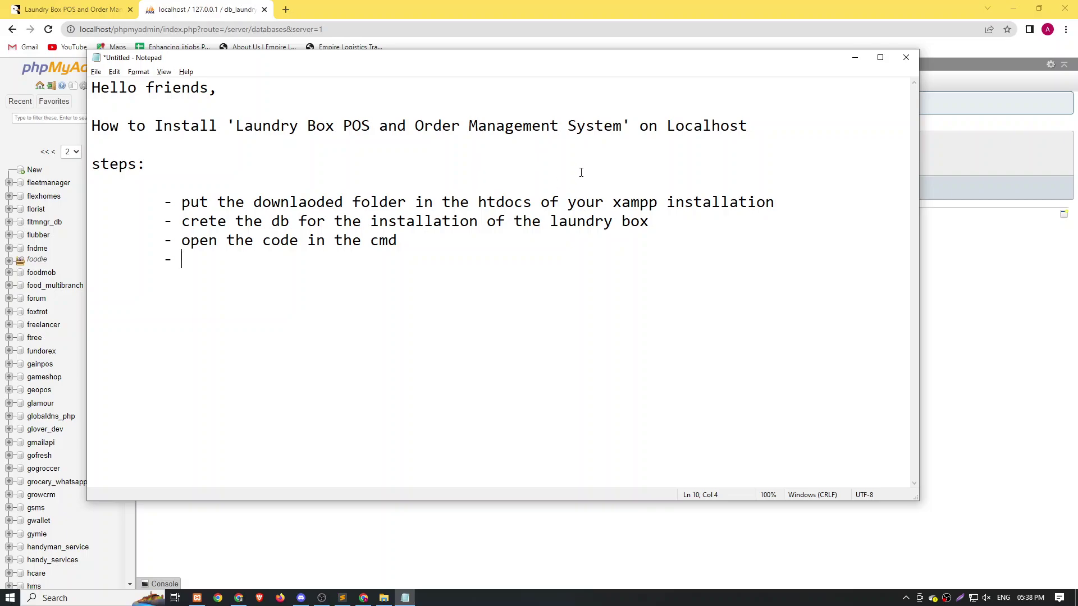
{"action": "left_click", "coordinate": [405, 597]}
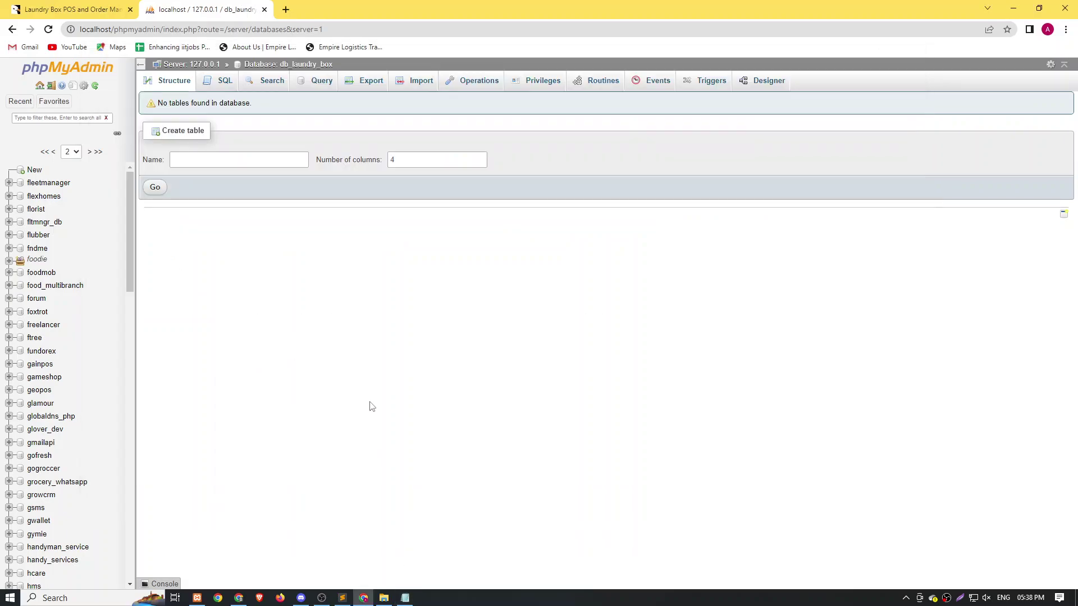
{"action": "left_click", "coordinate": [404, 597]}
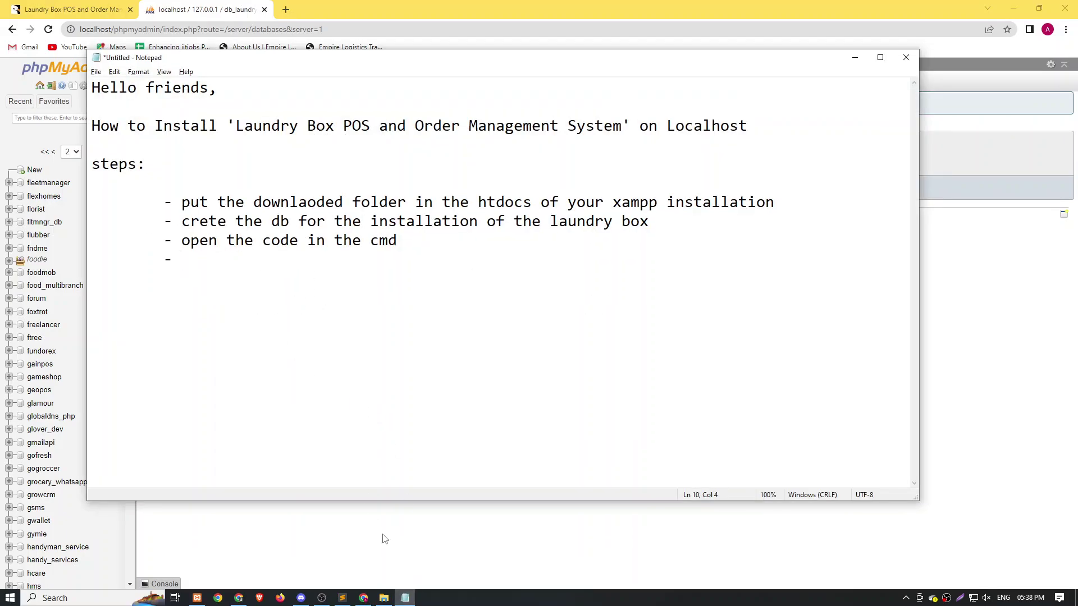
{"action": "left_click", "coordinate": [384, 598]}
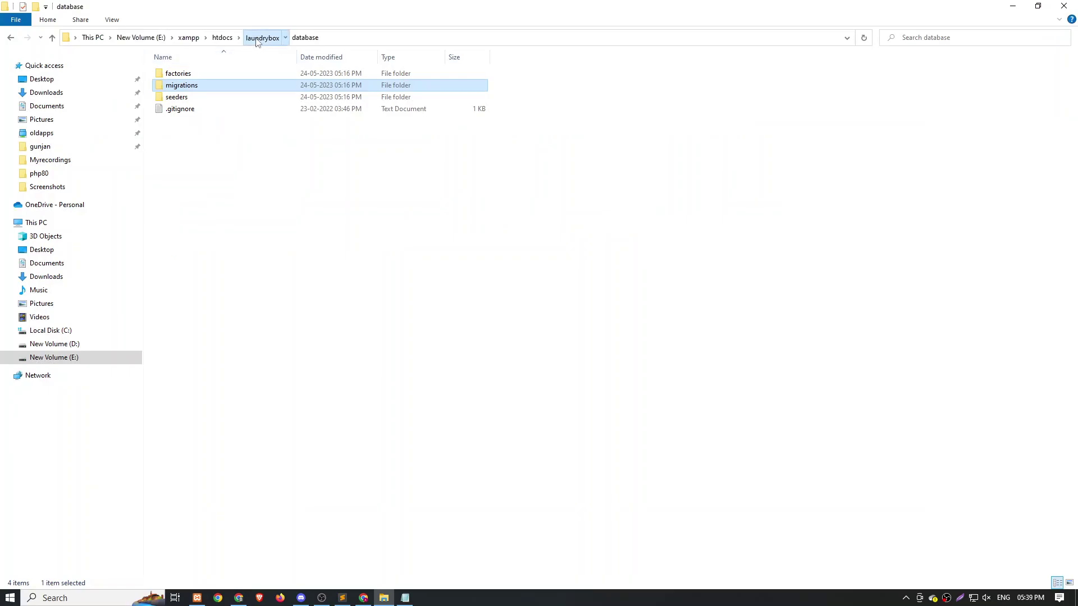
Open a Command Prompt in E:\xampp\htdocs\laundrybox via the Explorer address bar.
{"action": "left_click", "coordinate": [257, 39]}
{"action": "left_click", "coordinate": [325, 40]}
{"action": "type", "text": "cmd"}
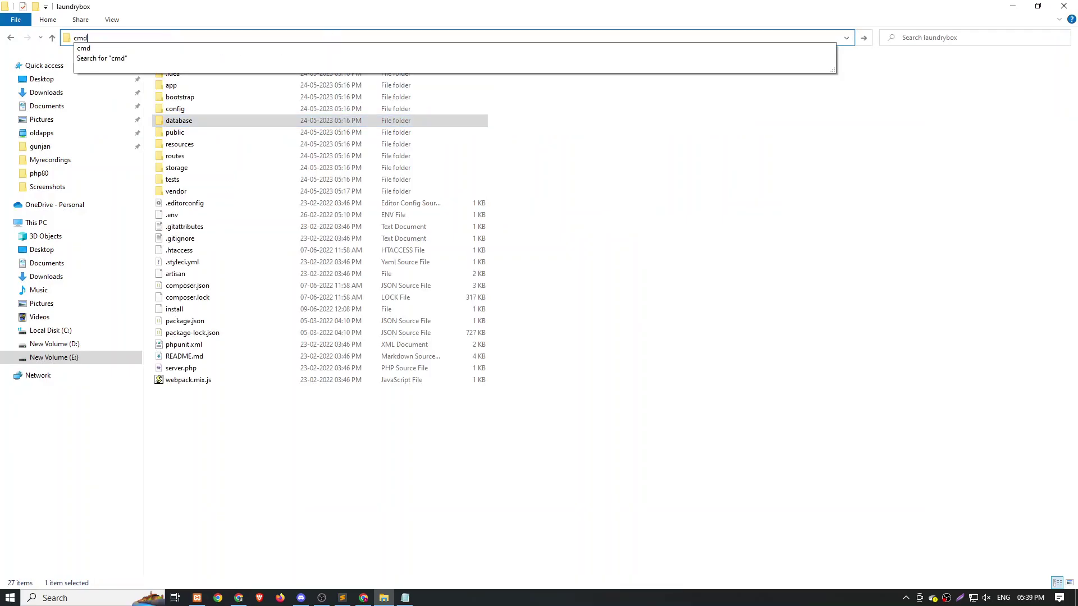
{"action": "key", "text": "Return"}
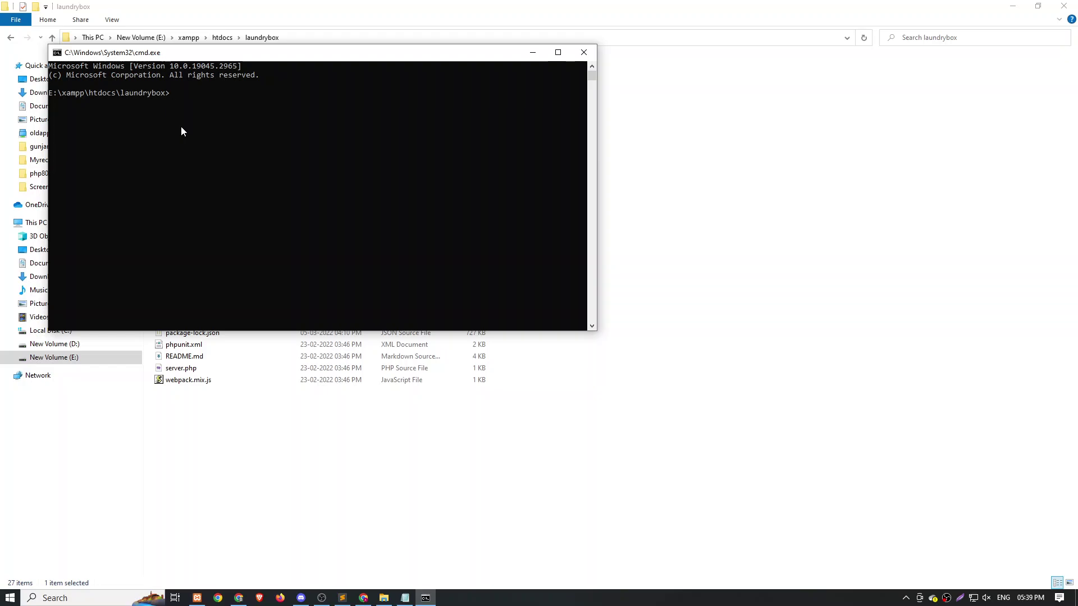
{"action": "key", "text": "alt+Tab"}
{"action": "key", "text": "alt+Tab"}
{"action": "key", "text": "Tab"}
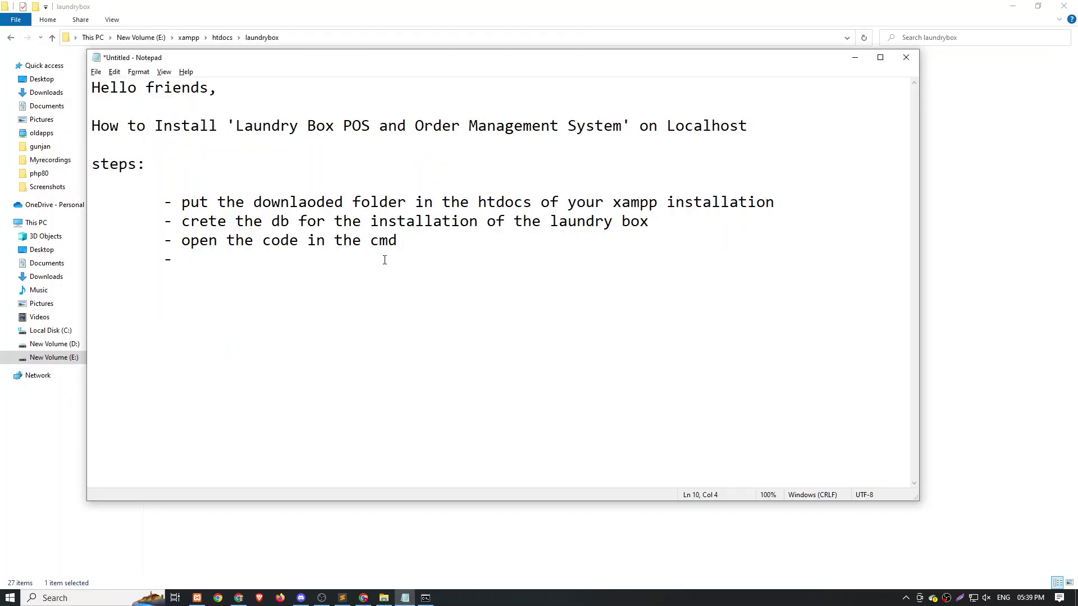
Add the step "hit the command ' php artisan serve'" and start a new '-' bullet.
{"action": "type", "text": "hit the ommadn"}
{"action": "key", "text": "BackSpace"}
{"action": "key", "text": "BackSpace"}
{"action": "key", "text": "BackSpace"}
{"action": "key", "text": "BackSpace"}
{"action": "key", "text": "BackSpace"}
{"action": "key", "text": "BackSpace"}
{"action": "type", "text": "comma"}
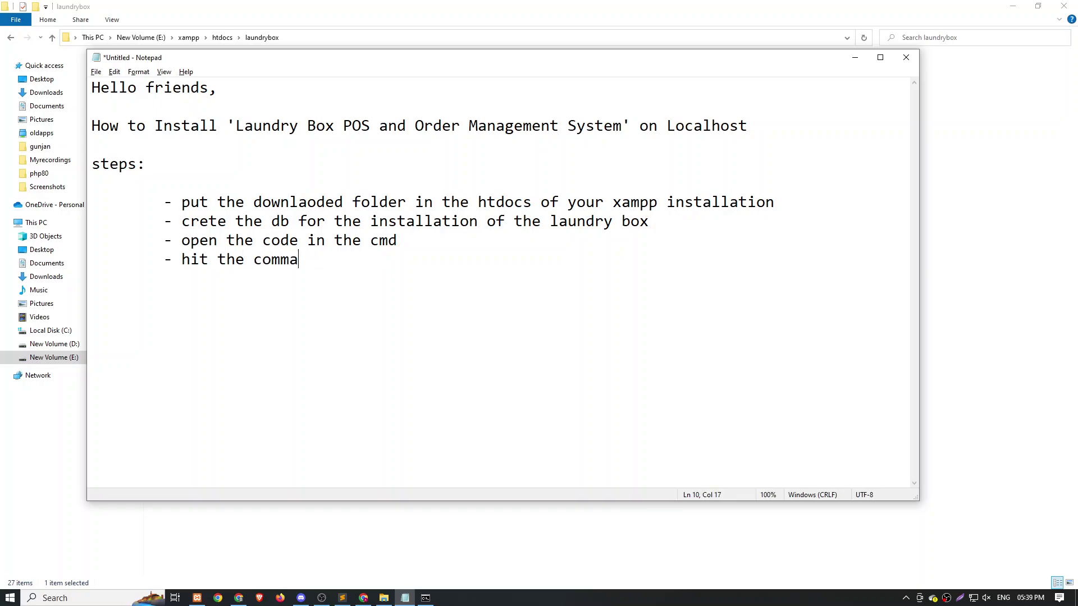
{"action": "type", "text": "nd ' php artisan serve"}
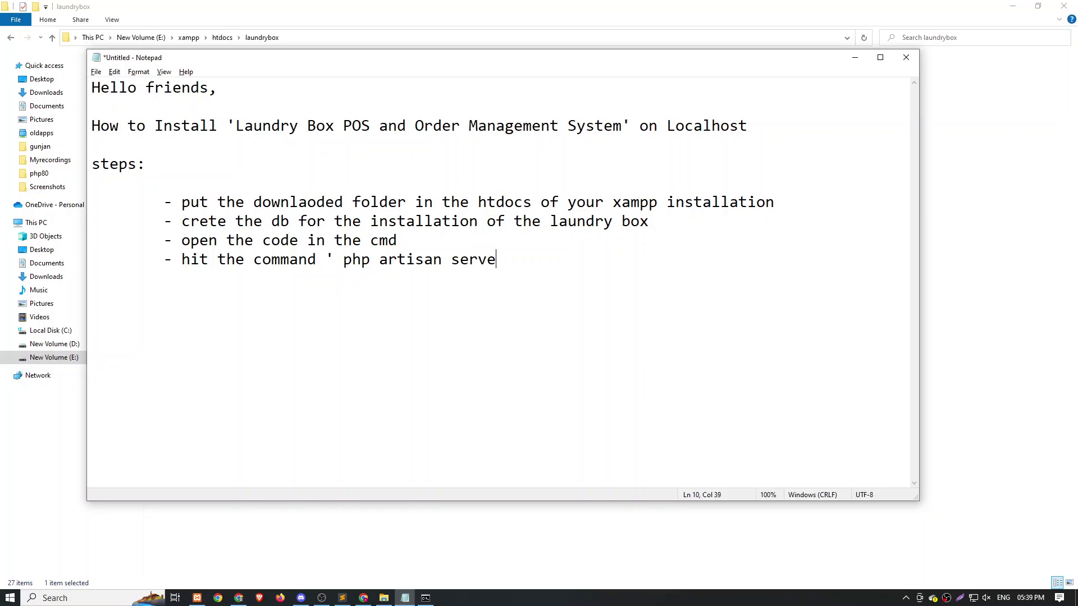
{"action": "type", "text": "'"}
{"action": "key", "text": "Tab"}
{"action": "type", "text": "-"}
{"action": "left_click_drag", "start_coordinate": [789, 61], "coordinate": [845, 53]}
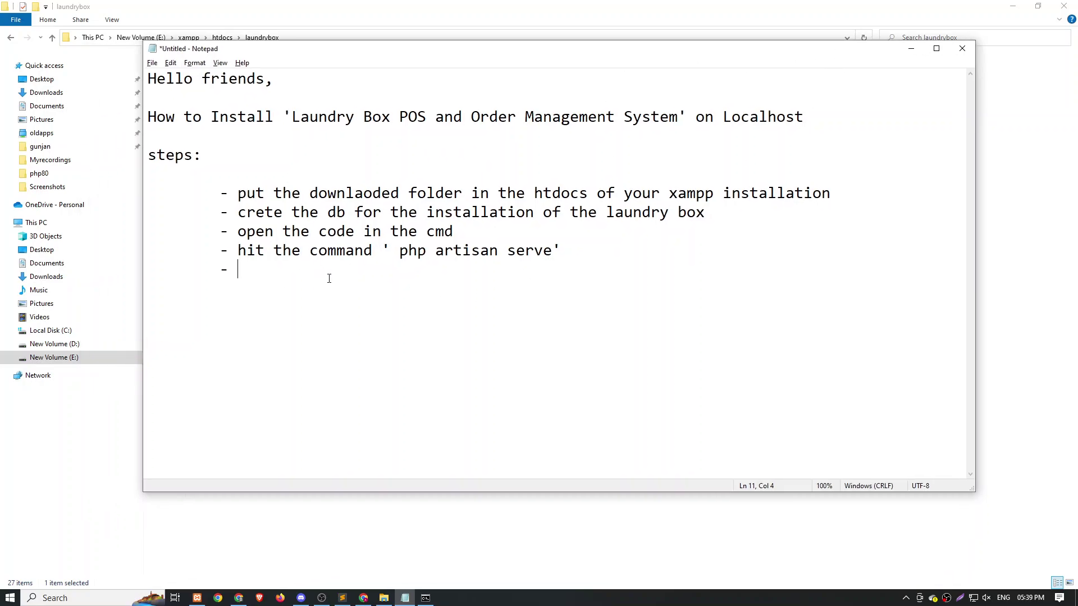
Run php artisan serve to start the Laravel server at 127.0.0.1:8000.
{"action": "left_click", "coordinate": [425, 597]}
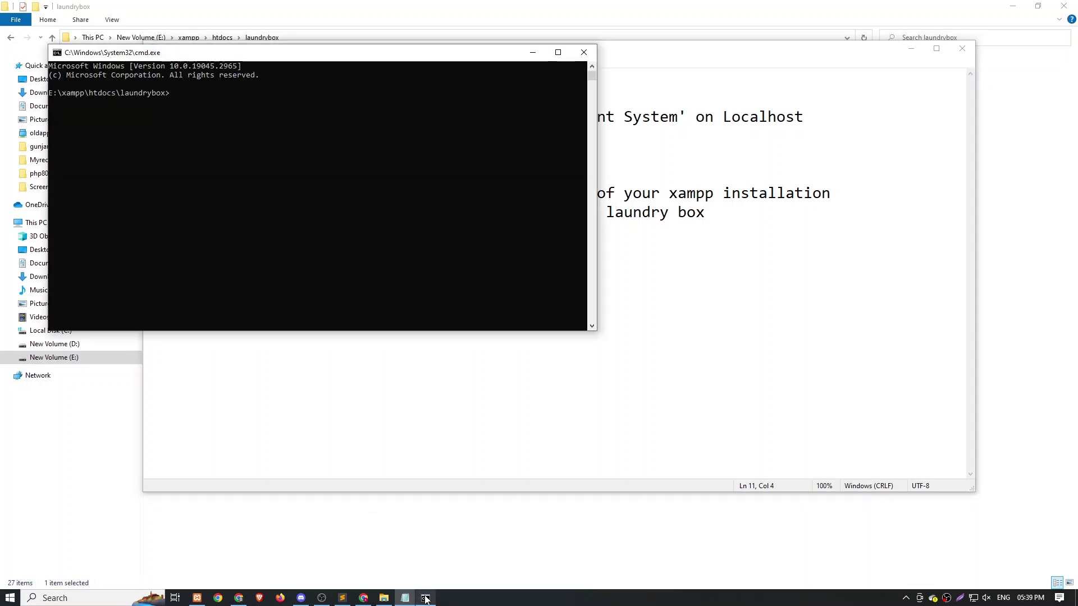
{"action": "type", "text": "php artian"}
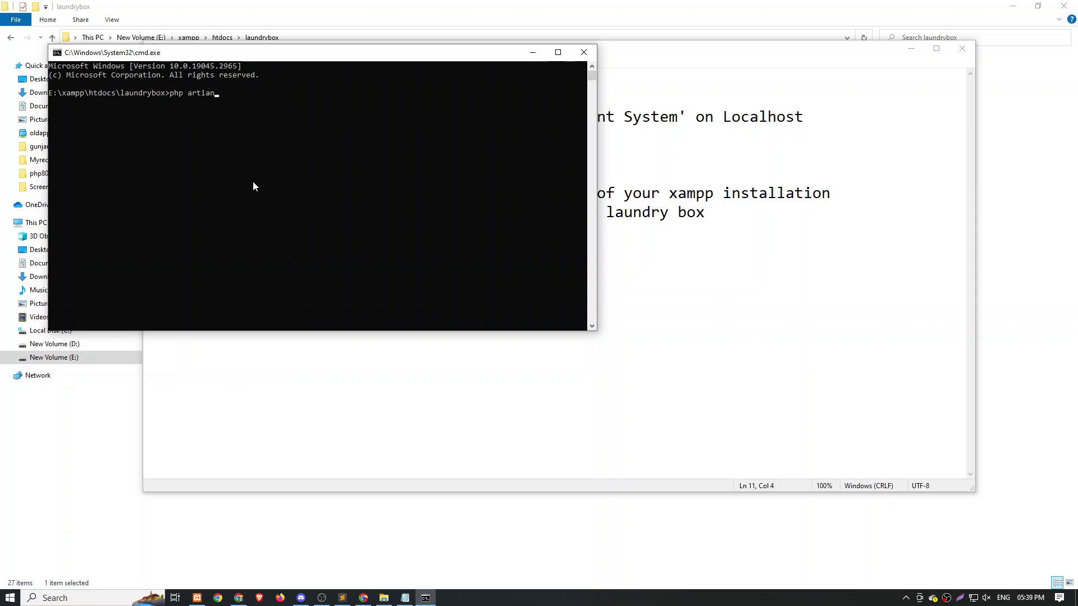
{"action": "key", "text": "BackSpace"}
{"action": "key", "text": "BackSpace"}
{"action": "type", "text": "san serve"}
{"action": "key", "text": "Return"}
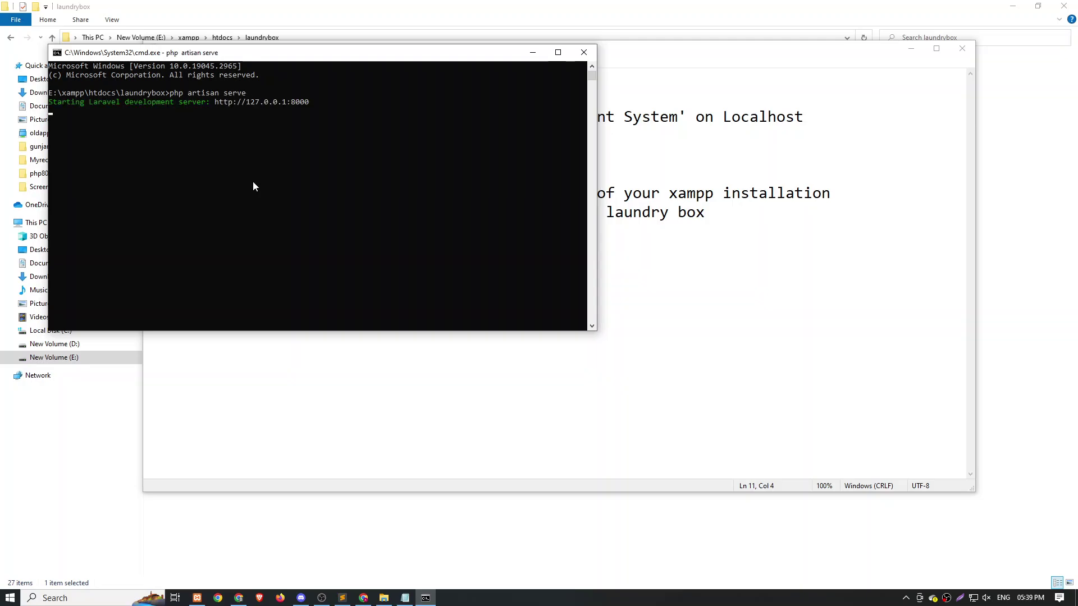
{"action": "left_click", "coordinate": [363, 597]}
Load the installer at 127.0.0.1:8000, continue past the extension check, and type 'local' in Host.
{"action": "left_click", "coordinate": [285, 10]}
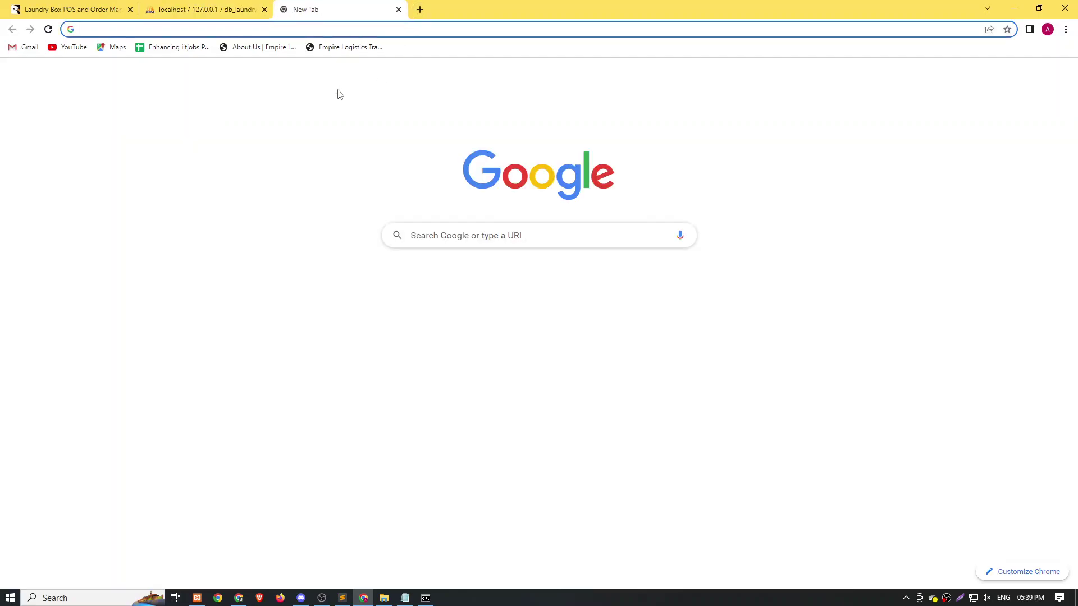
{"action": "left_click", "coordinate": [201, 30]}
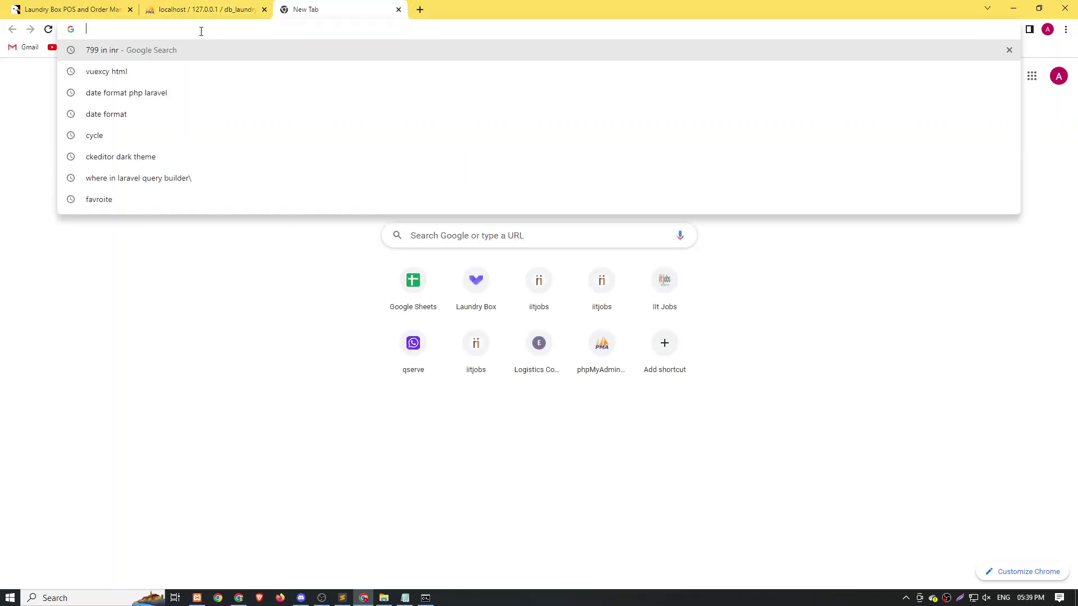
{"action": "type", "text": "127"}
{"action": "key", "text": "Right"}
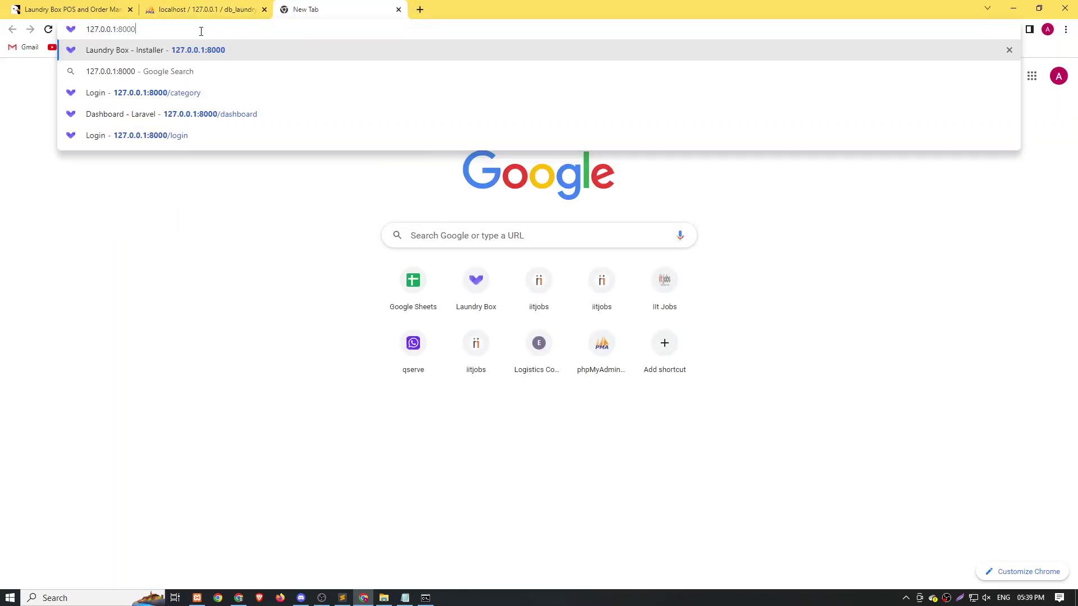
{"action": "key", "text": "Return"}
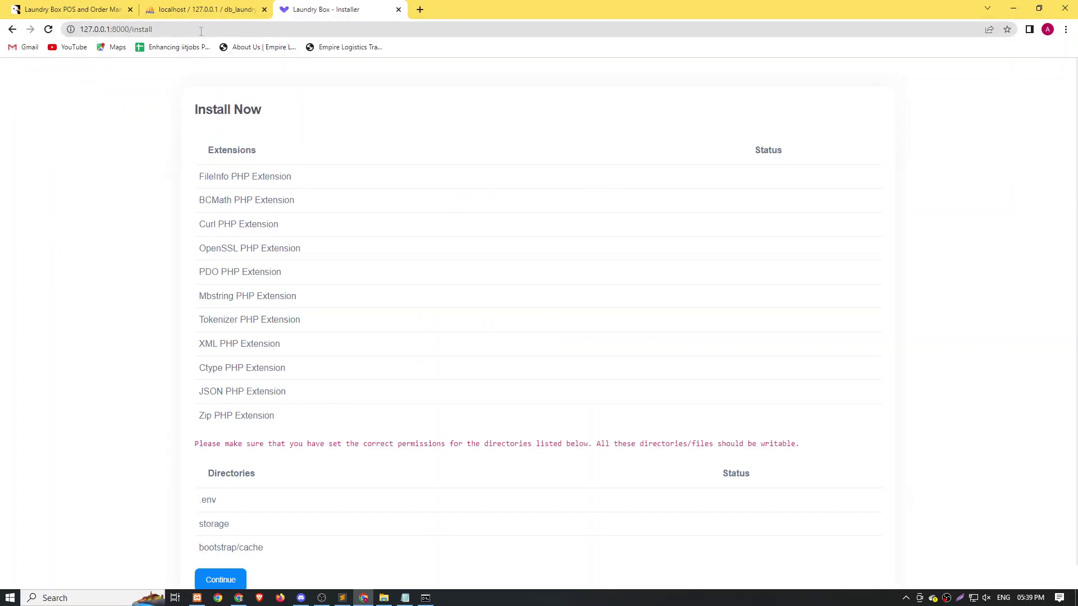
{"action": "key", "text": "alt+Tab"}
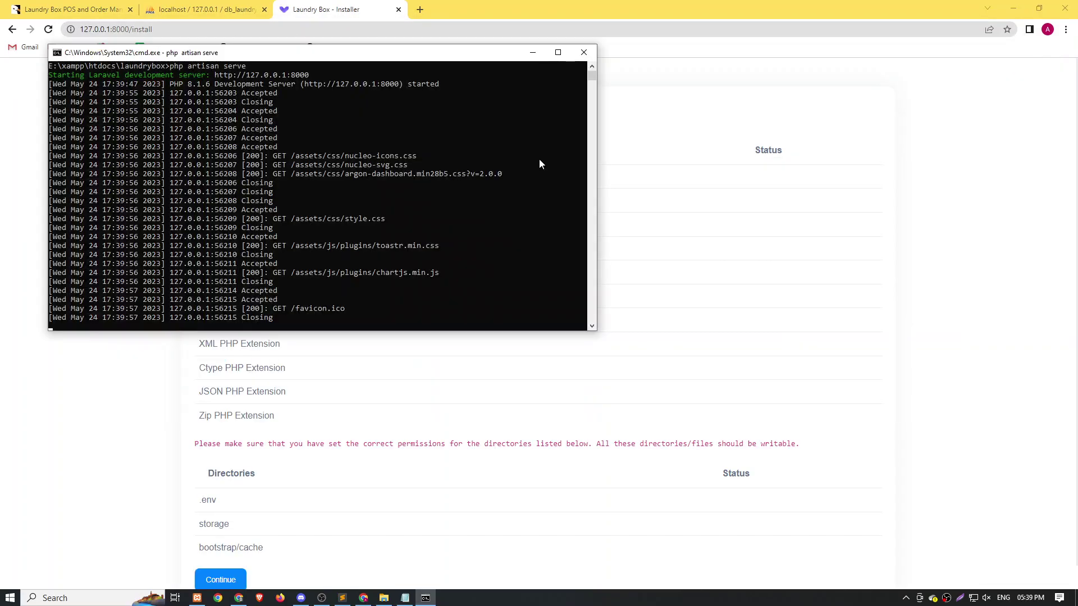
{"action": "key", "text": "alt+Tab"}
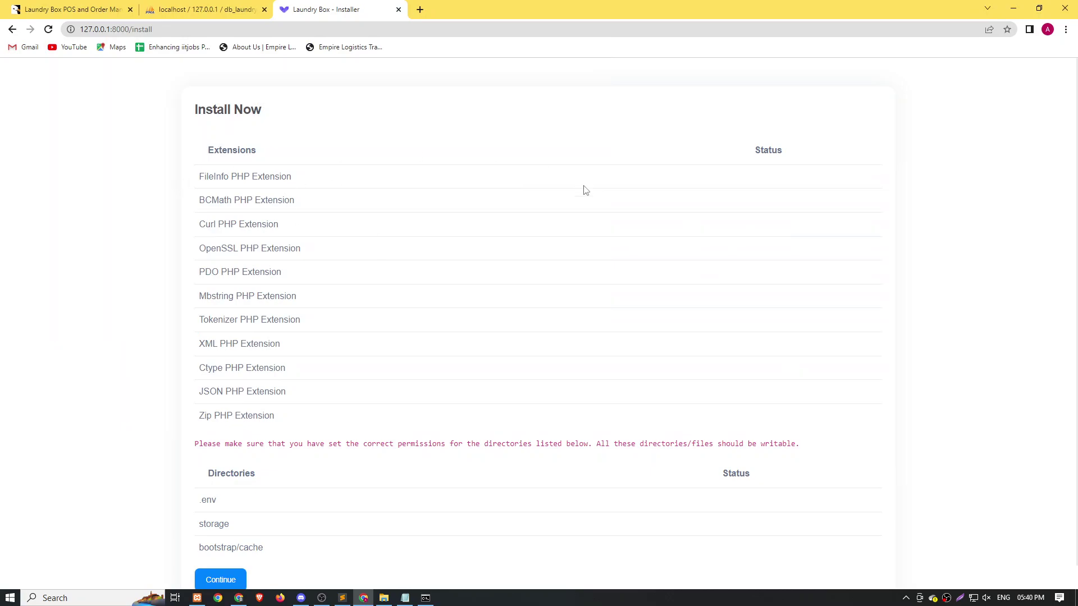
{"action": "scroll", "coordinate": [581, 197], "scroll_direction": "down", "scroll_amount": 1}
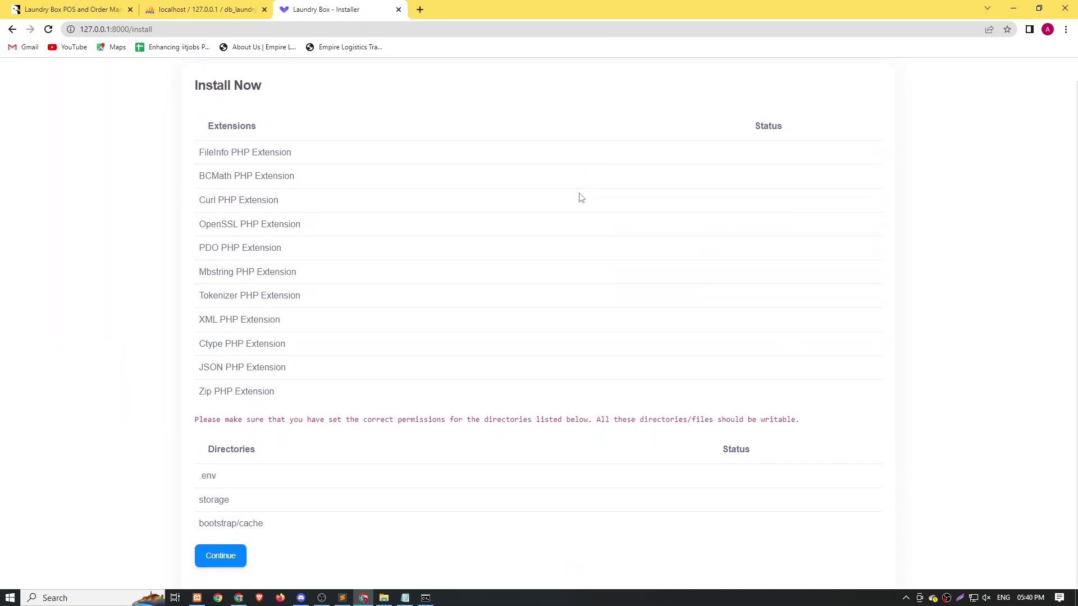
{"action": "left_click", "coordinate": [219, 555]}
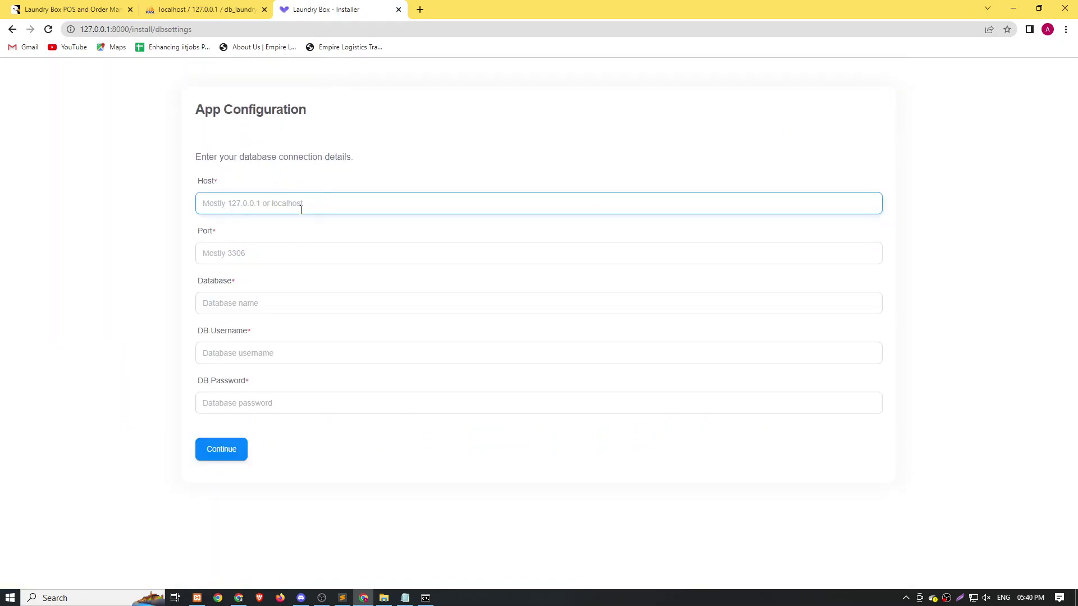
{"action": "type", "text": "local"}
Note that after hitting the copied 127.0.0.1:8000 address the installer appears, then 'follow the installation steps'.
{"action": "left_click", "coordinate": [405, 597]}
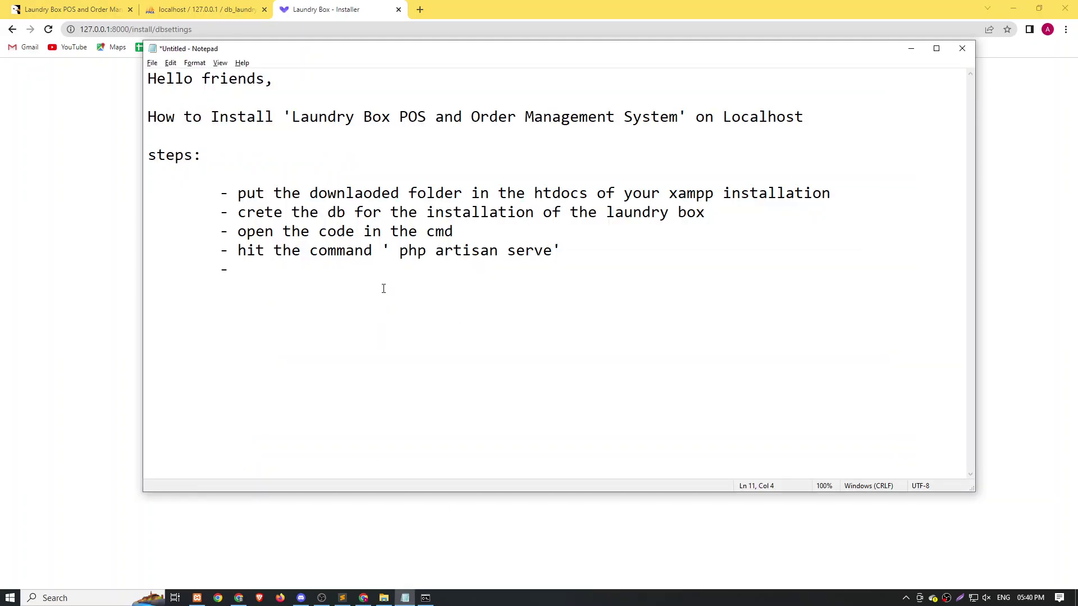
{"action": "type", "text": "after hittinh"}
{"action": "key", "text": "BackSpace"}
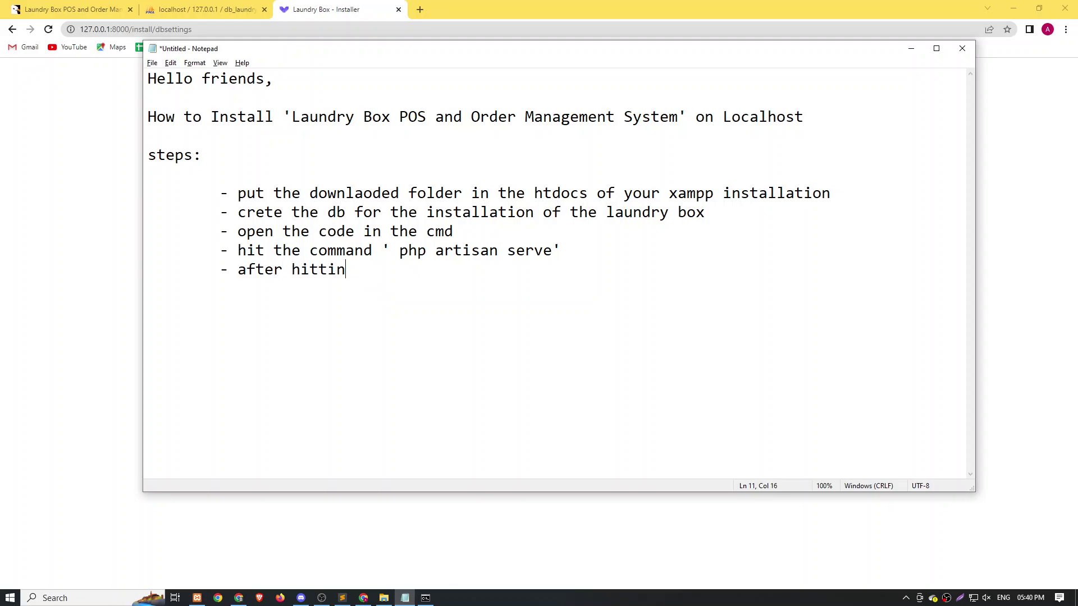
{"action": "type", "text": "g"}
{"action": "left_click_drag", "start_coordinate": [129, 29], "coordinate": [56, 33]}
{"action": "key", "text": "ctrl+c"}
{"action": "key", "text": "alt+Tab"}
{"action": "key", "text": "ctrl+v"}
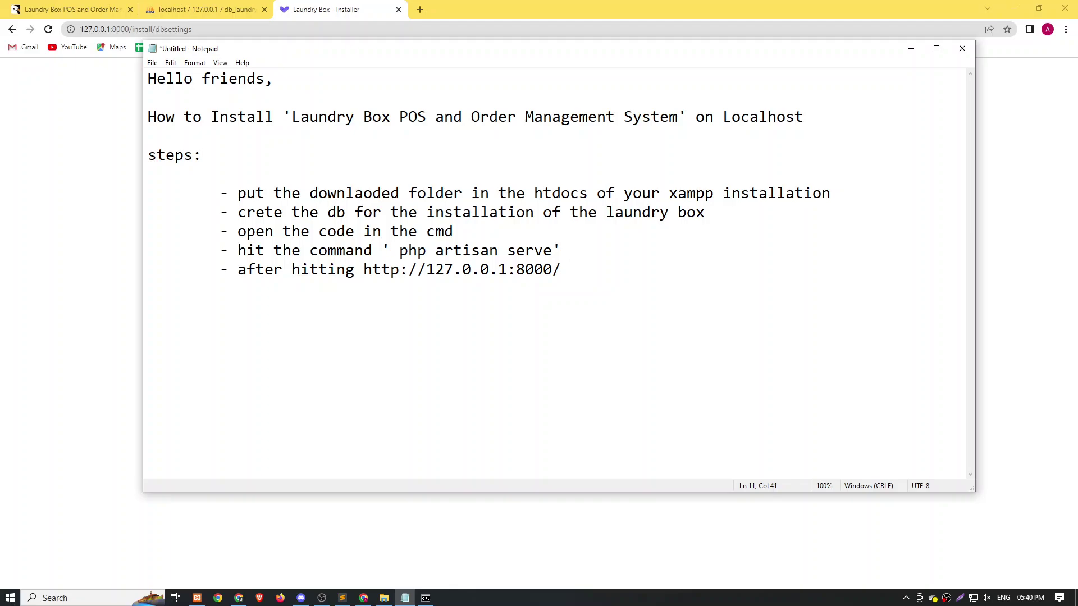
{"action": "type", "text": "the installer wi"}
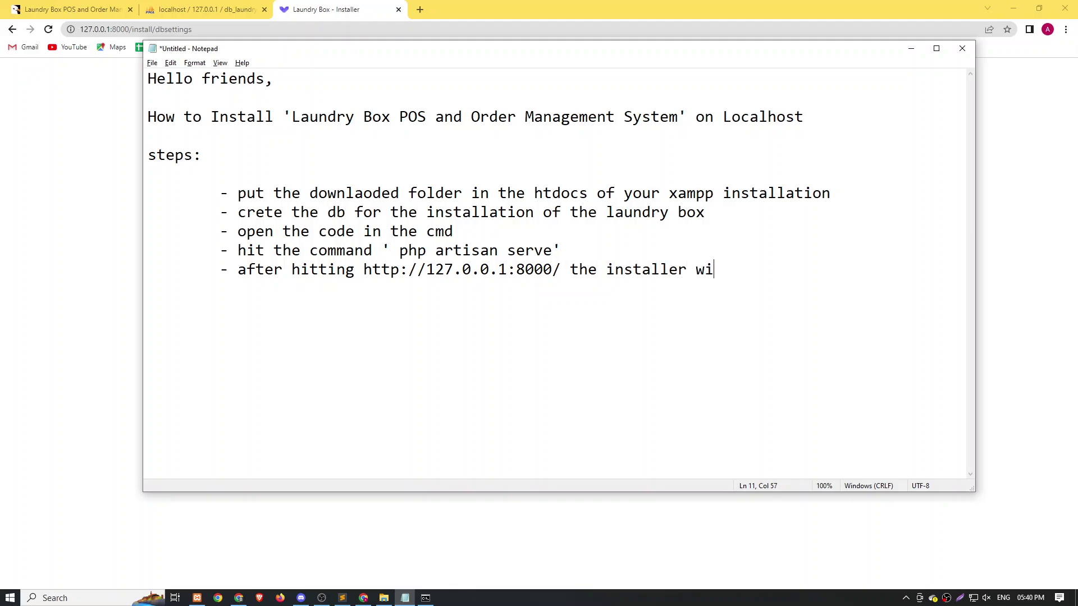
{"action": "type", "text": "ll be reflected \t"}
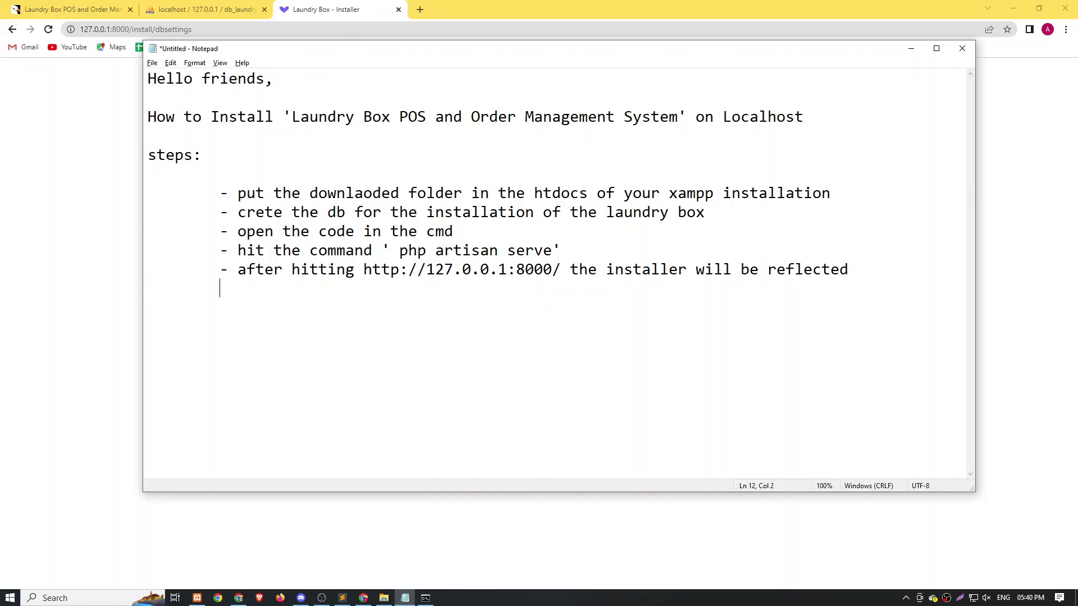
{"action": "type", "text": "- then follow thew insta"}
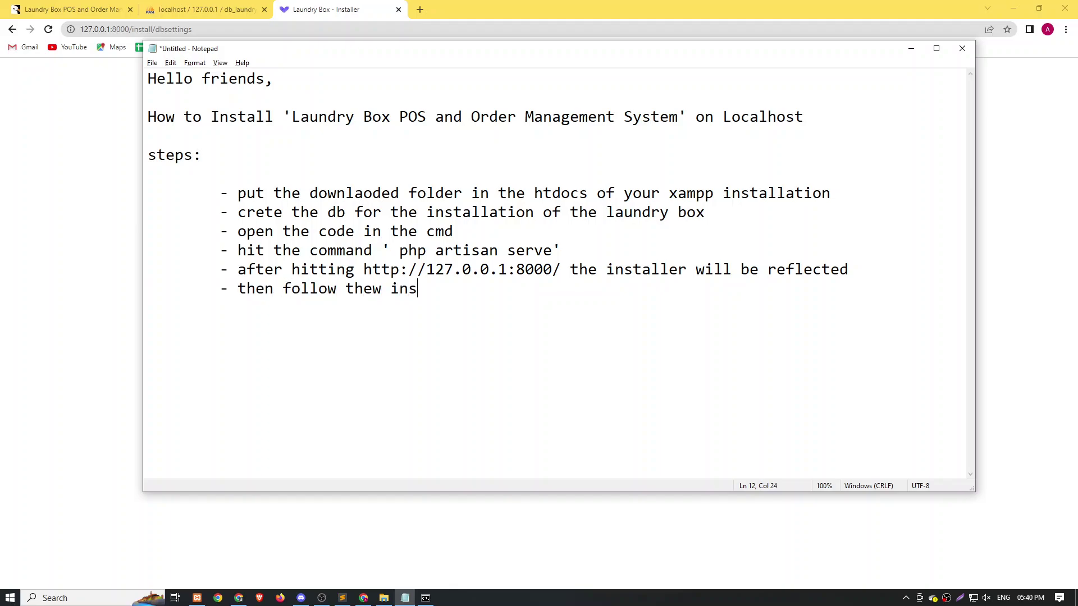
{"action": "key", "text": "BackSpace"}
{"action": "key", "text": "BackSpace"}
{"action": "key", "text": "BackSpace"}
{"action": "key", "text": "BackSpace"}
{"action": "key", "text": "BackSpace"}
{"action": "key", "text": "BackSpace"}
{"action": "type", "text": "installa"}
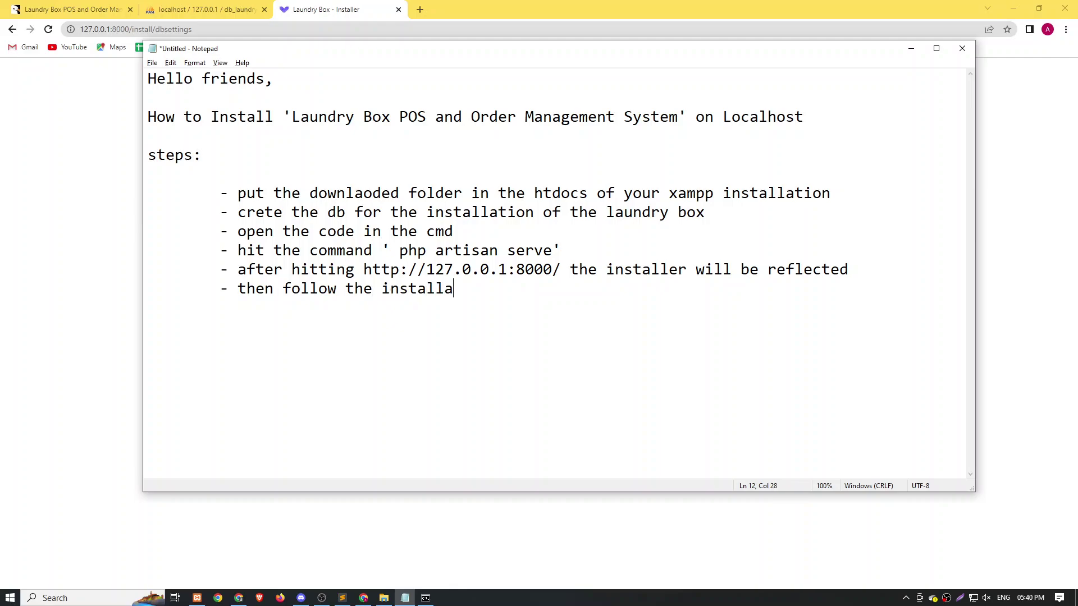
{"action": "type", "text": "tion steps"}
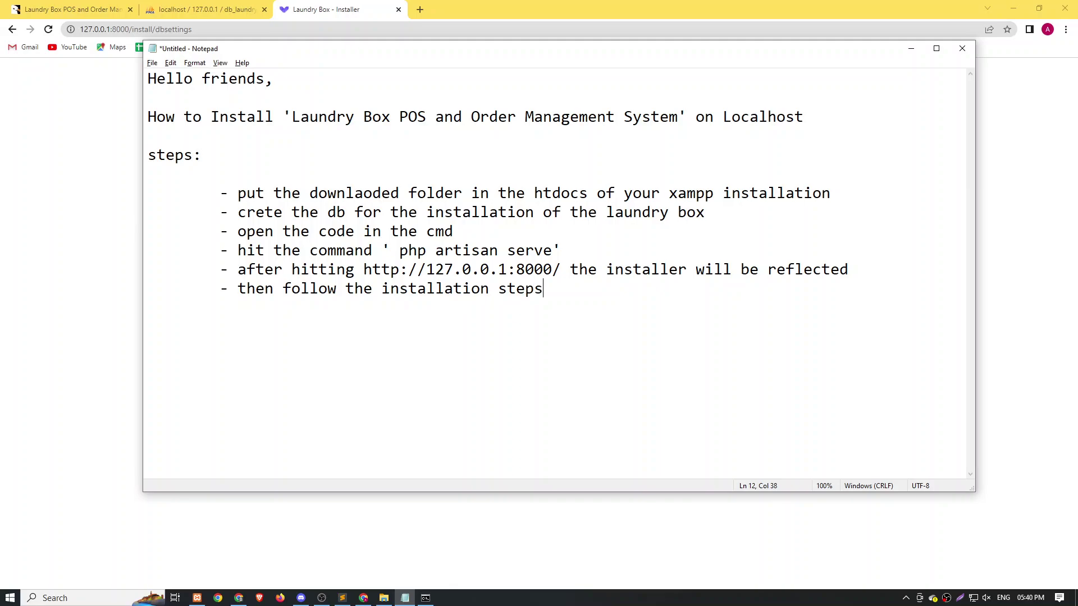
Fill Host with localhost and Port 3306, and paste db_laundry_box into Database.
{"action": "key", "text": "alt+Tab"}
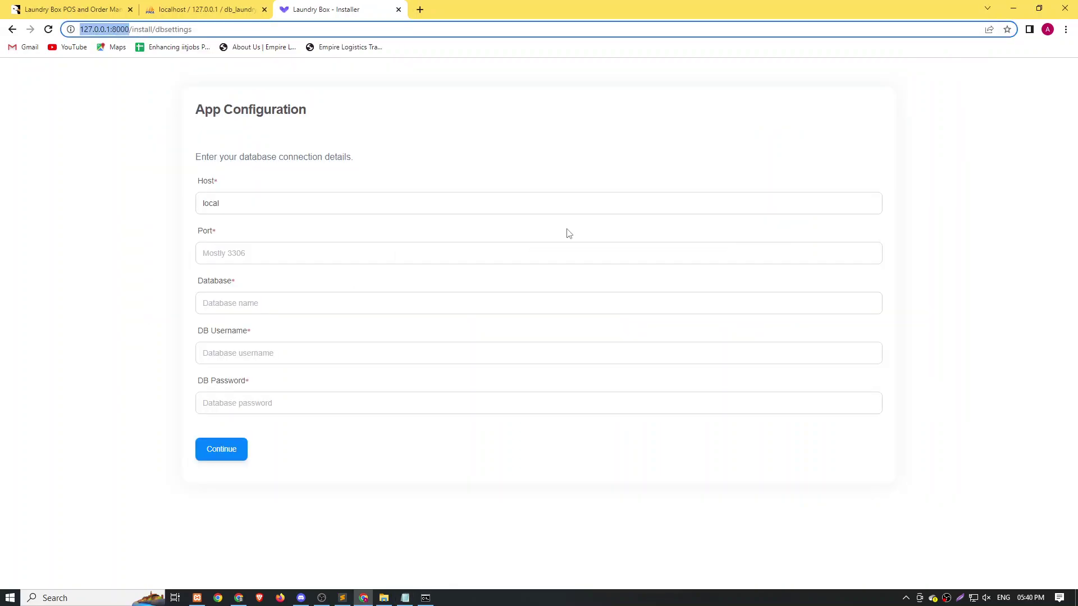
{"action": "left_click", "coordinate": [262, 204]}
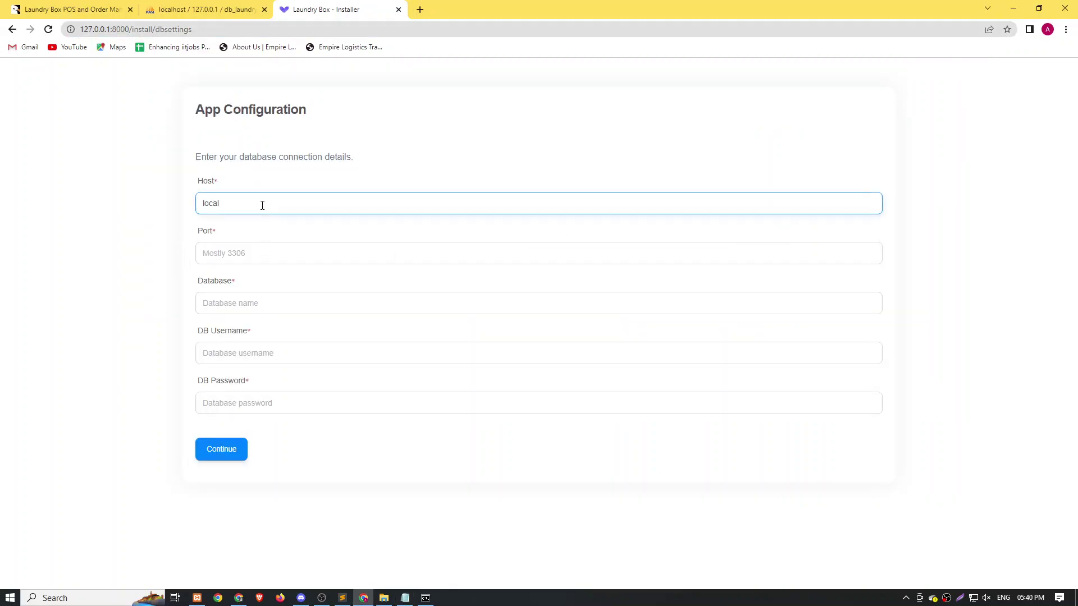
{"action": "left_click", "coordinate": [237, 259]}
{"action": "type", "text": "3306"}
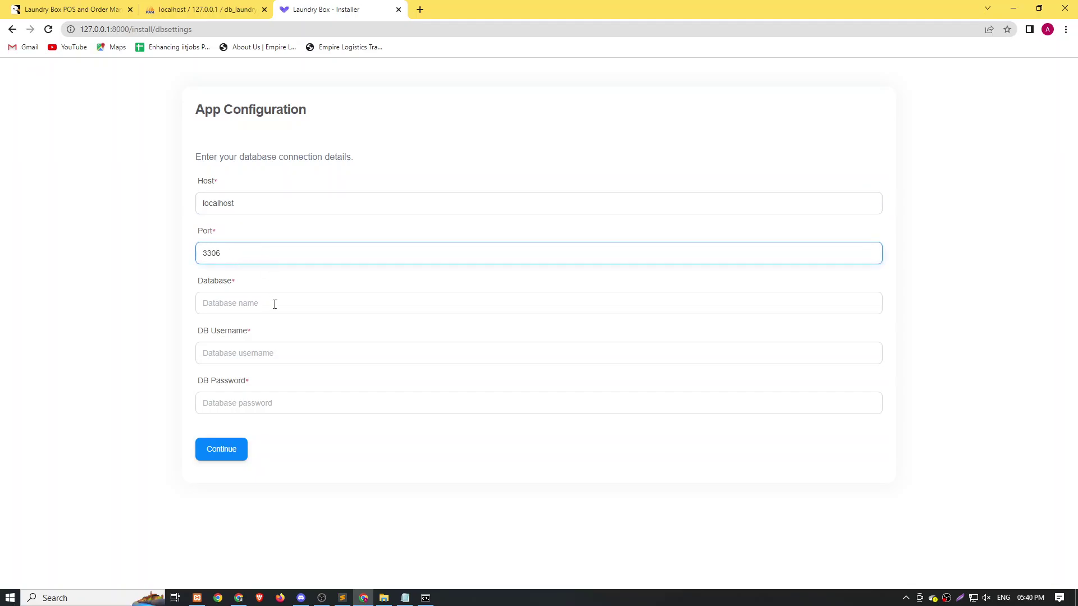
{"action": "left_click", "coordinate": [275, 304]}
{"action": "left_click", "coordinate": [241, 10]}
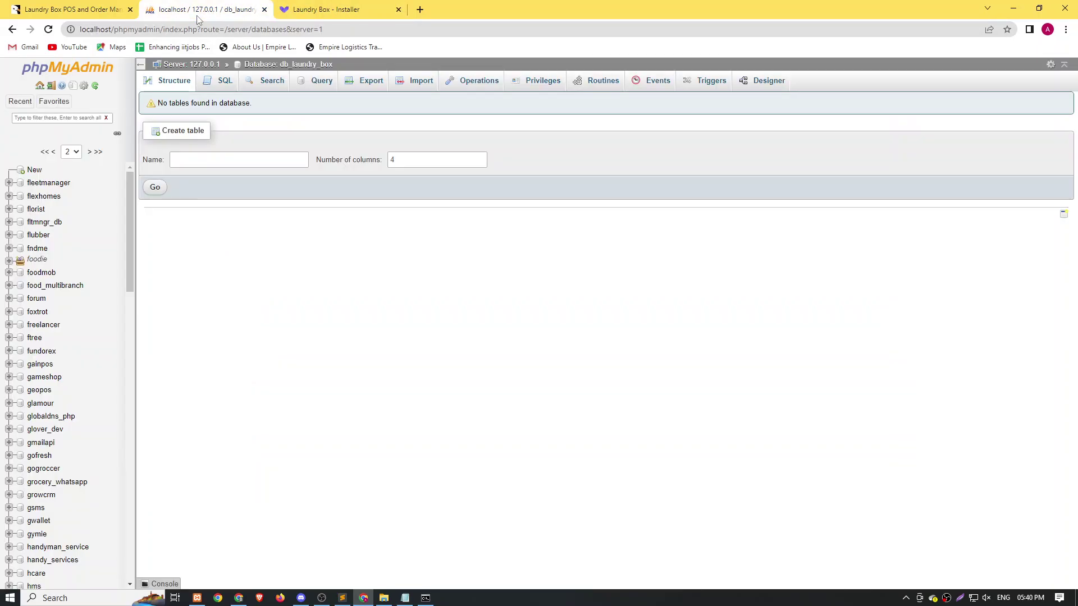
{"action": "left_click_drag", "start_coordinate": [337, 64], "coordinate": [292, 64]}
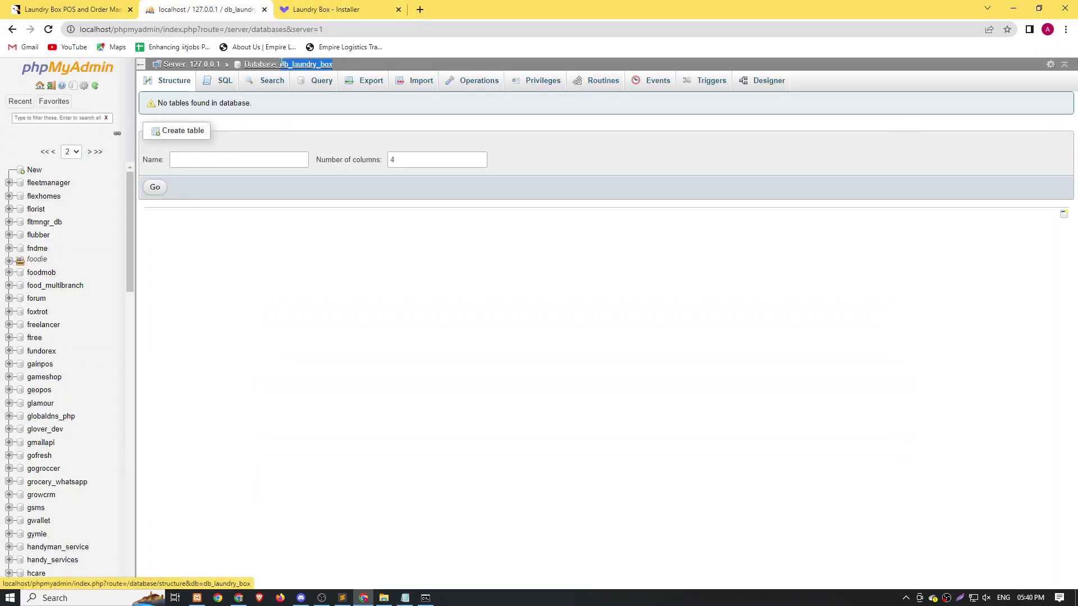
{"action": "left_click", "coordinate": [325, 10]}
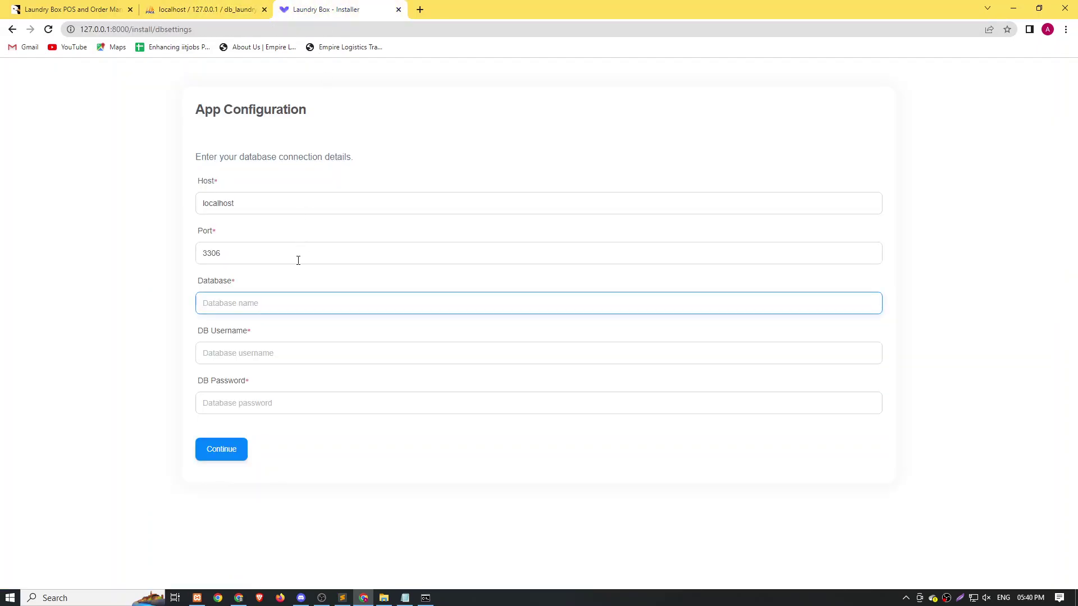
{"action": "type", "text": "db_laundry_box"}
Enter root as DB username, leave the password blank, and submit the connection details.
{"action": "left_click", "coordinate": [238, 357]}
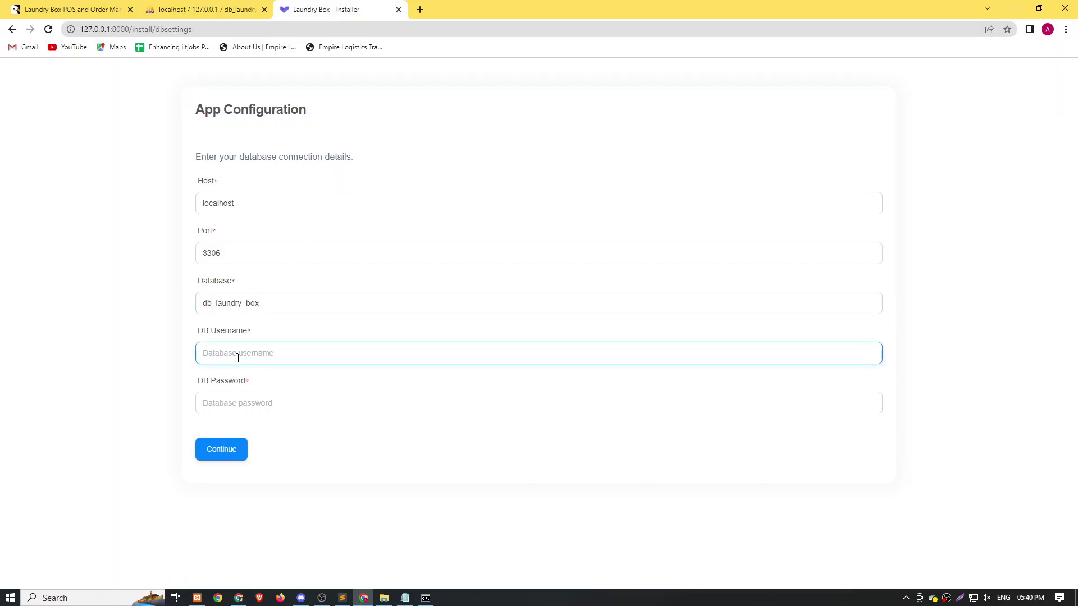
{"action": "type", "text": "root"}
{"action": "key", "text": "Tab"}
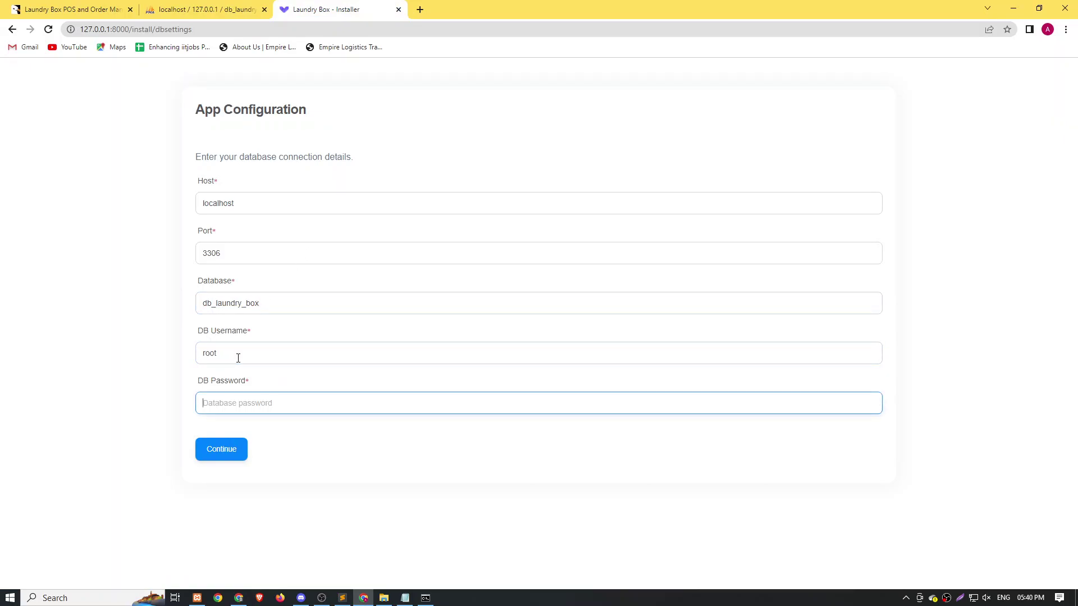
{"action": "left_click", "coordinate": [221, 452]}
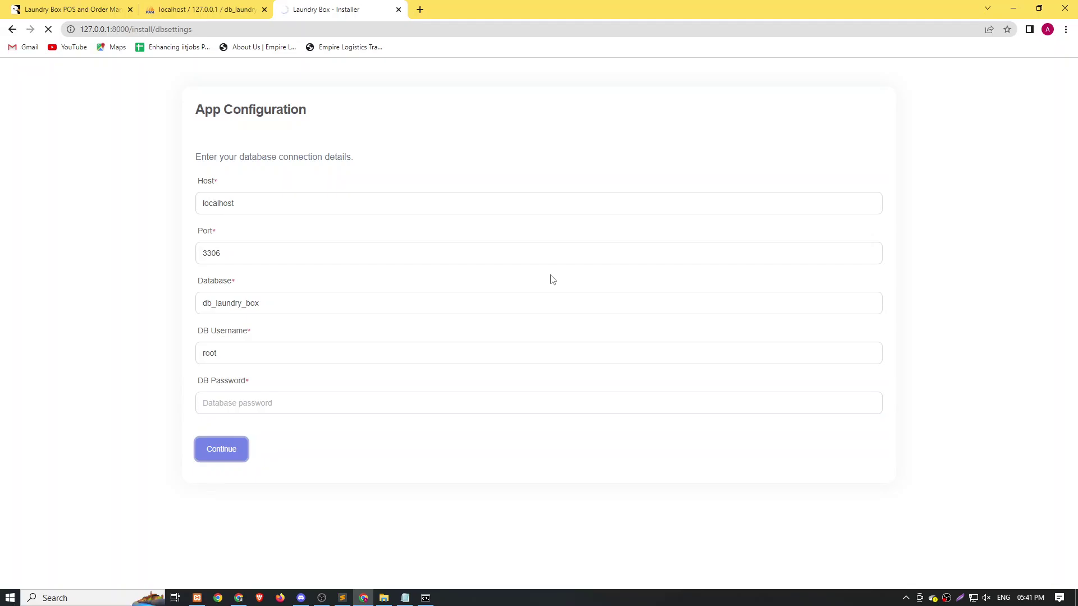
In the Notepad notes, write the new step 'this will install the db and all the table'.
{"action": "mouse_move", "coordinate": [405, 596]}
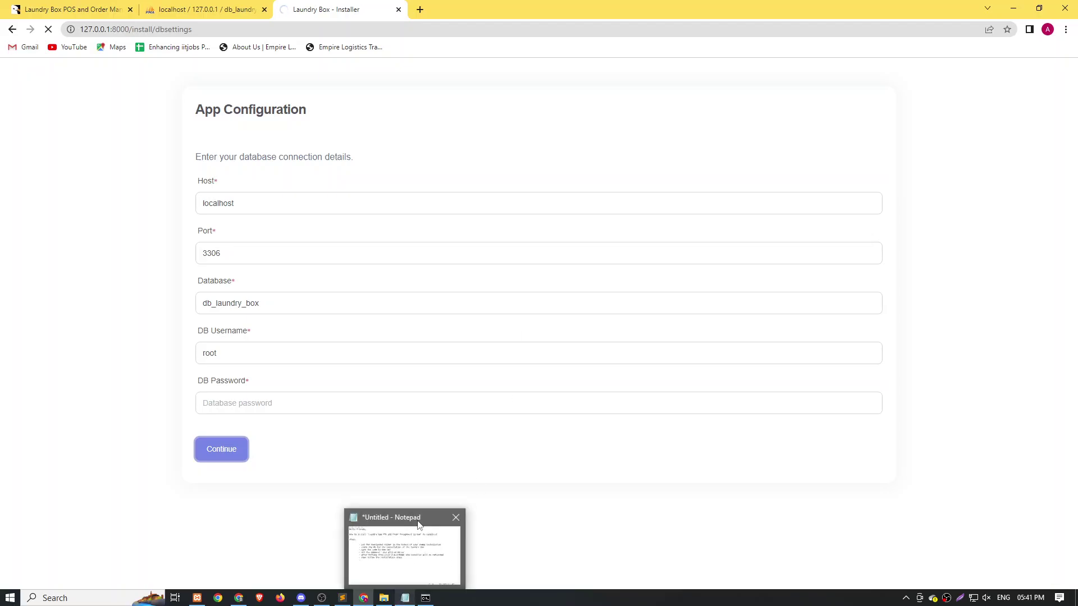
{"action": "mouse_move", "coordinate": [418, 562]}
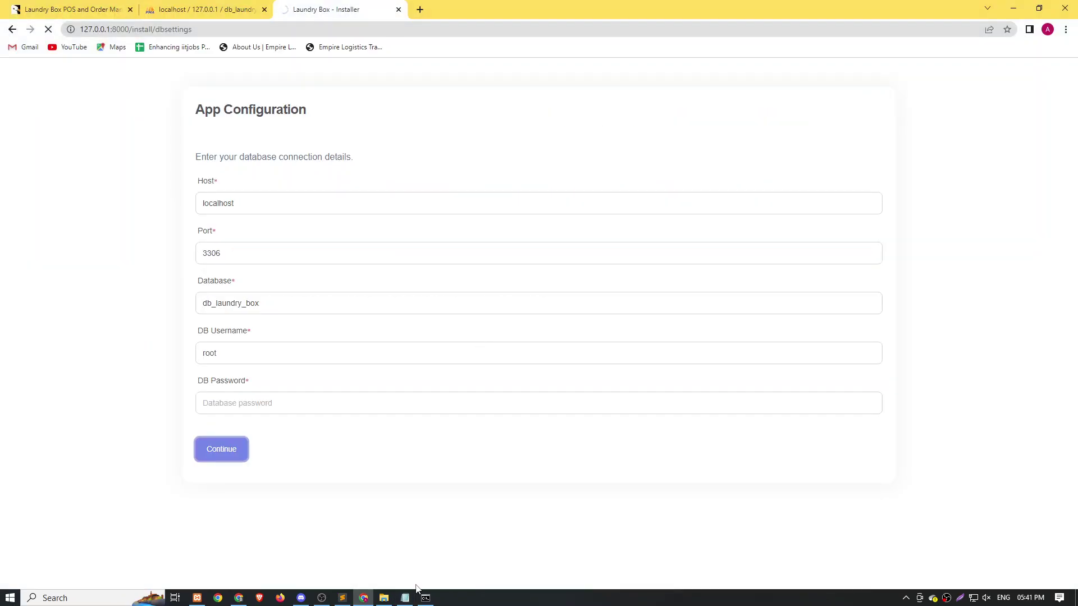
{"action": "left_click", "coordinate": [406, 597]}
{"action": "type", "text": "this will a"}
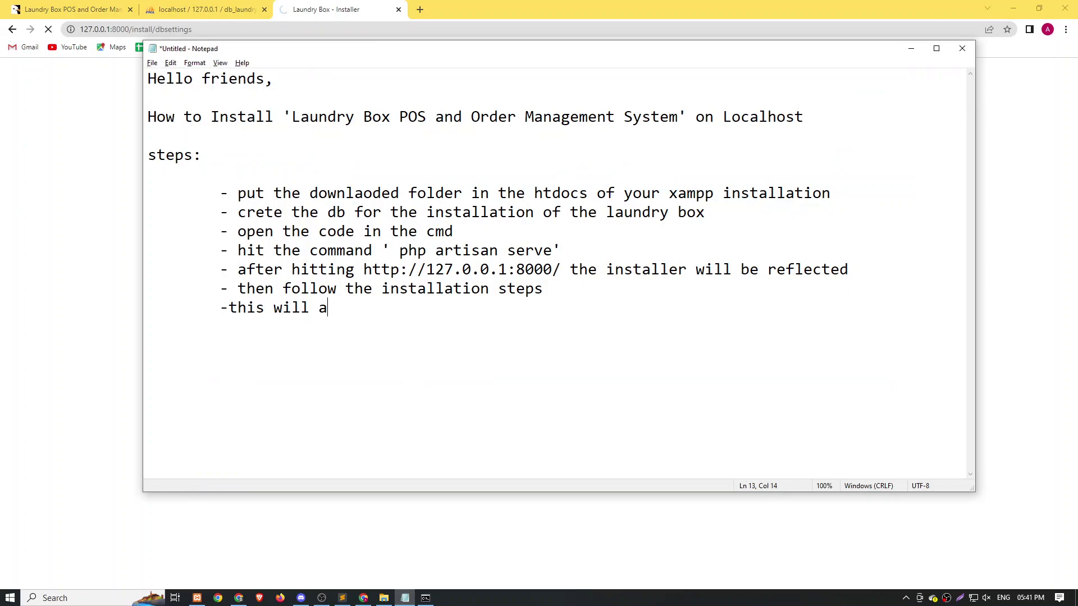
{"action": "key", "text": "BackSpace"}
{"action": "type", "text": "install the db ad"}
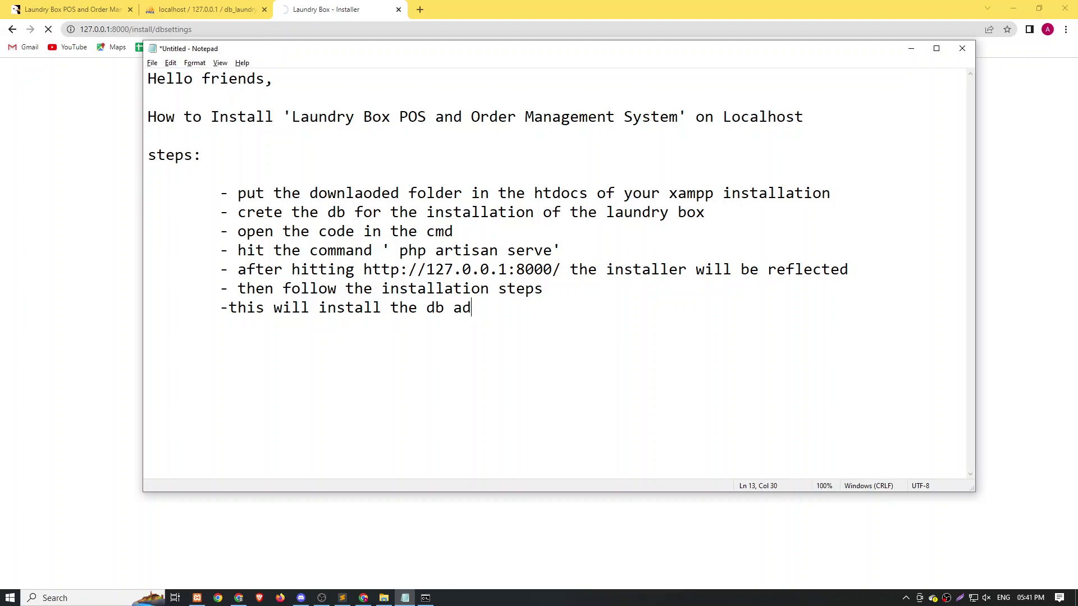
{"action": "key", "text": "BackSpace"}
{"action": "type", "text": "and all the table"}
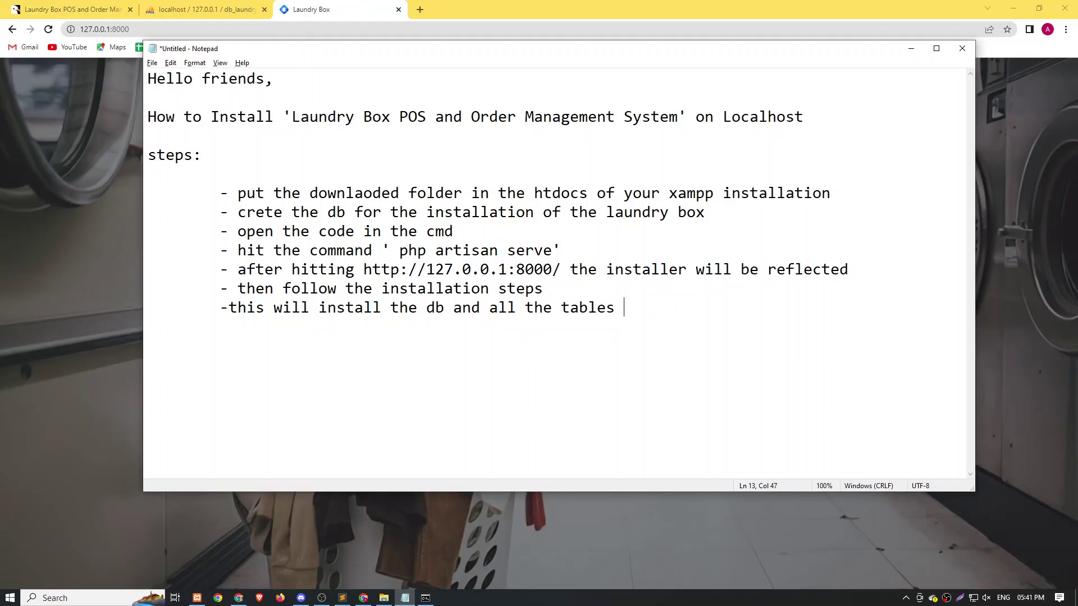
After checking the installation, finish the line with '& could take some time'.
{"action": "left_click", "coordinate": [126, 207]}
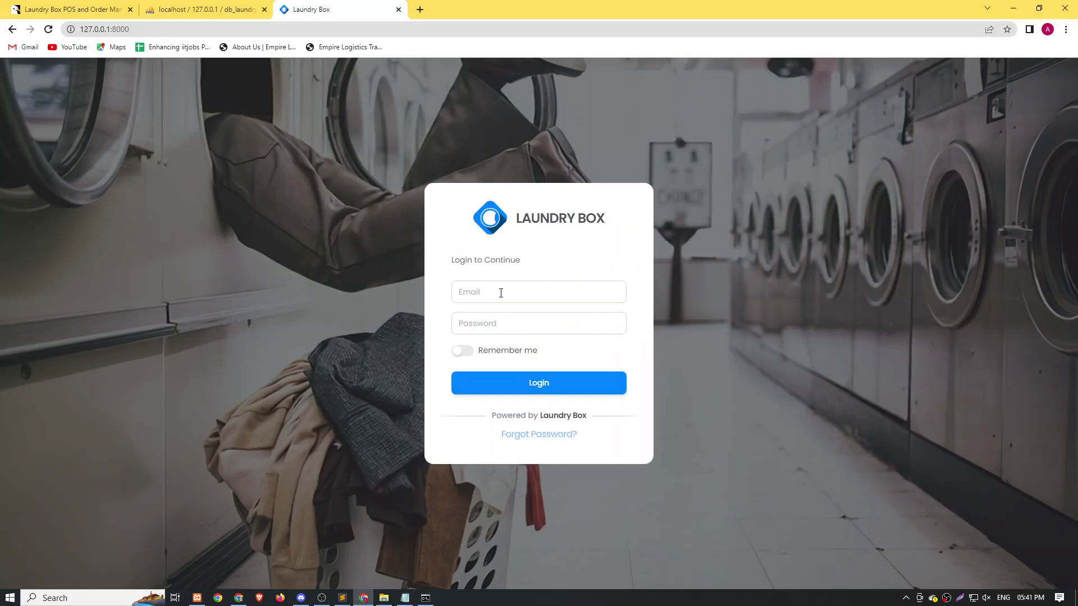
{"action": "key", "text": "alt+Tab"}
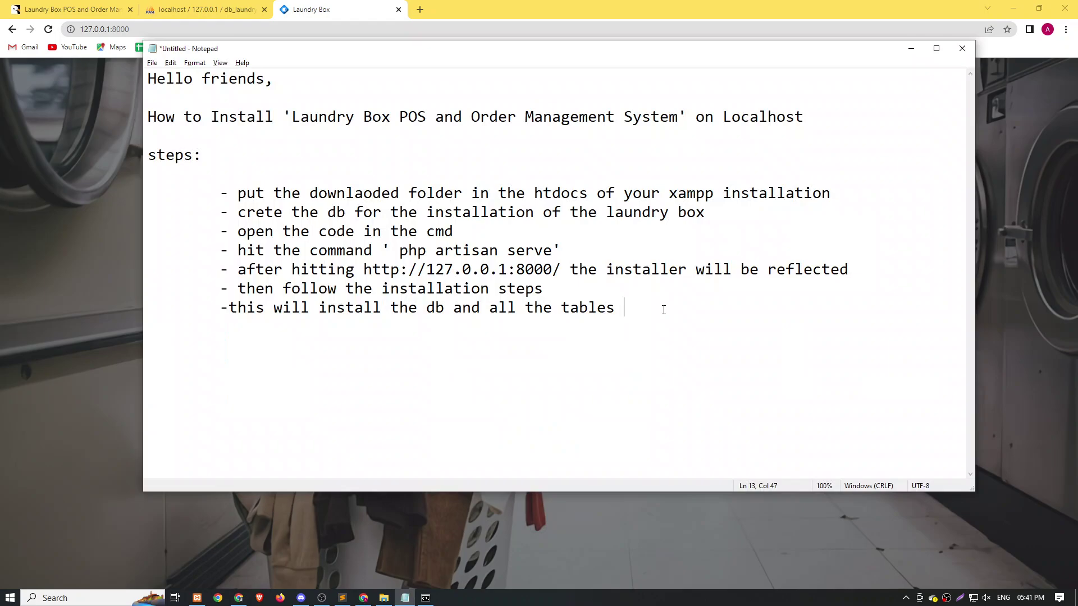
{"action": "type", "text": "& could t"}
{"action": "type", "text": "ajke"}
{"action": "key", "text": "BackSpace"}
{"action": "key", "text": "BackSpace"}
{"action": "key", "text": "BackSpace"}
{"action": "key", "text": "BackSpace"}
{"action": "type", "text": "ke some "}
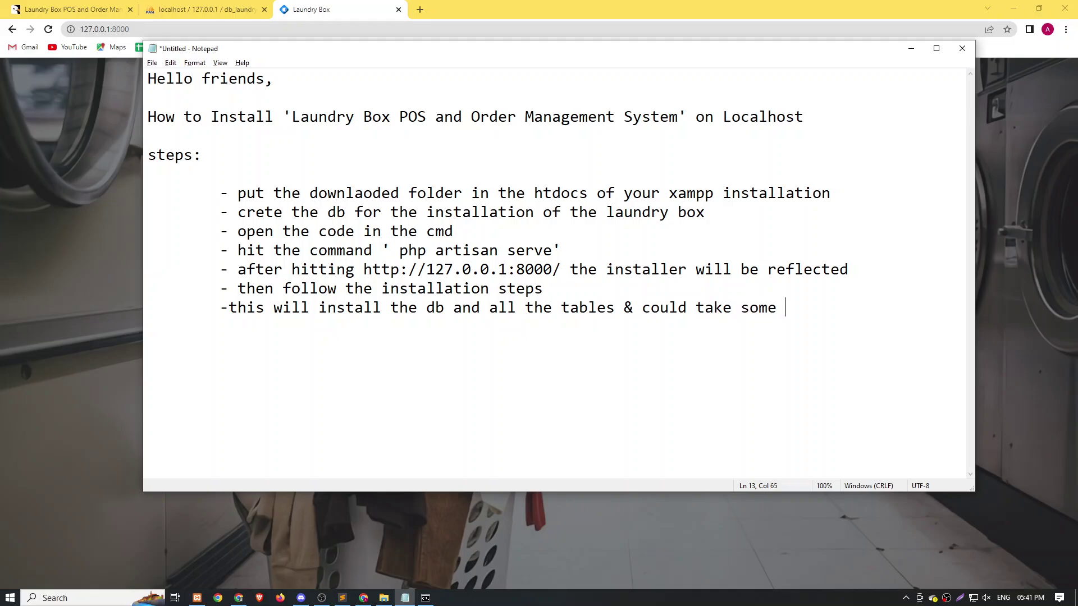
{"action": "type", "text": "time"}
{"action": "left_click", "coordinate": [248, 325]}
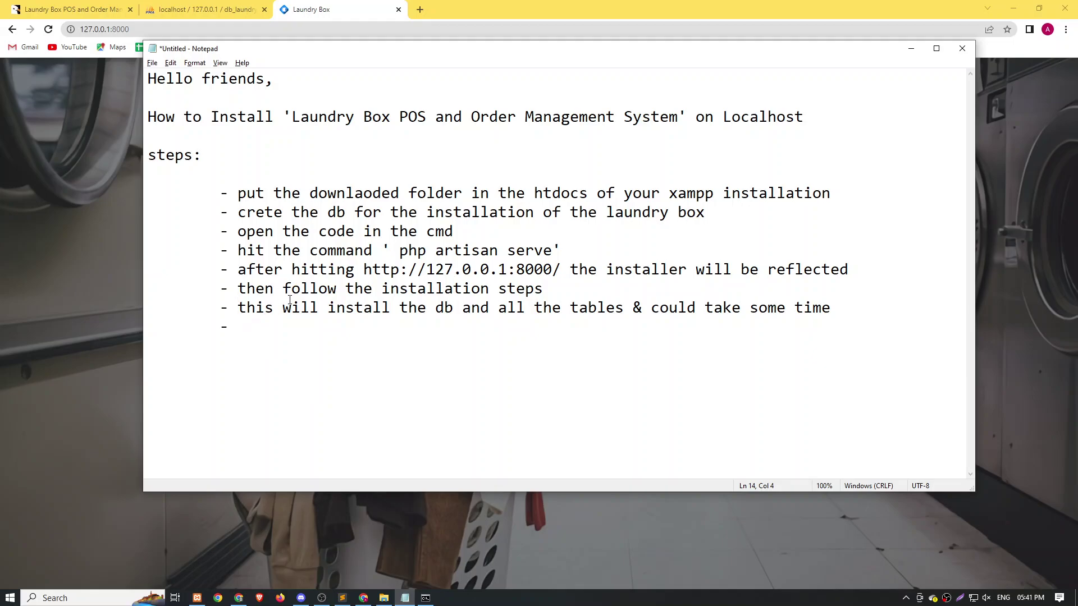
Confirm db_laundry_box has 20 tables and inspect the admin row in the users table.
{"action": "left_click", "coordinate": [37, 225]}
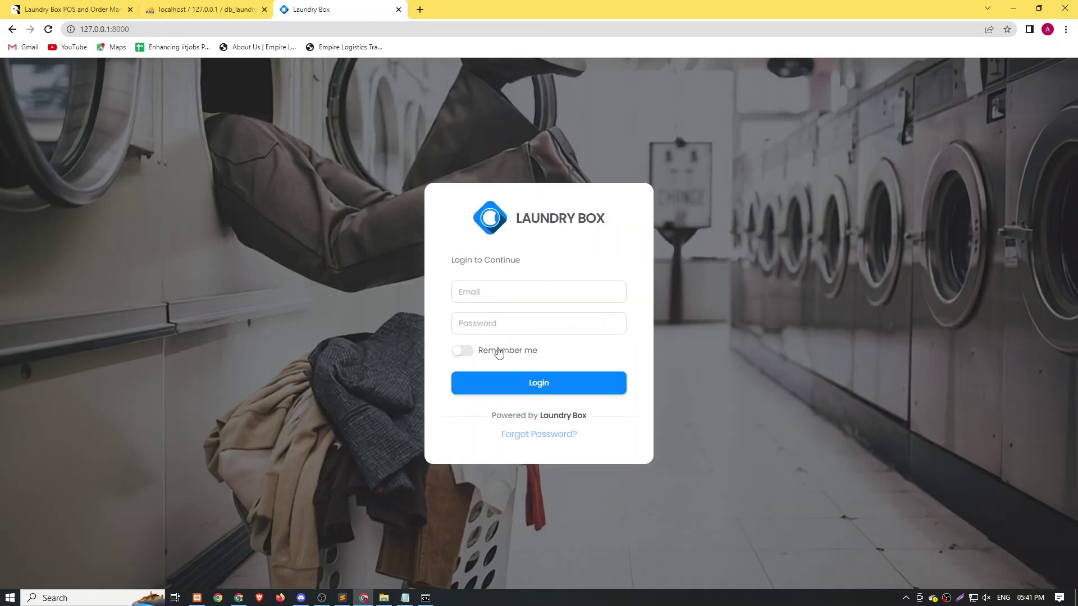
{"action": "left_click", "coordinate": [209, 12]}
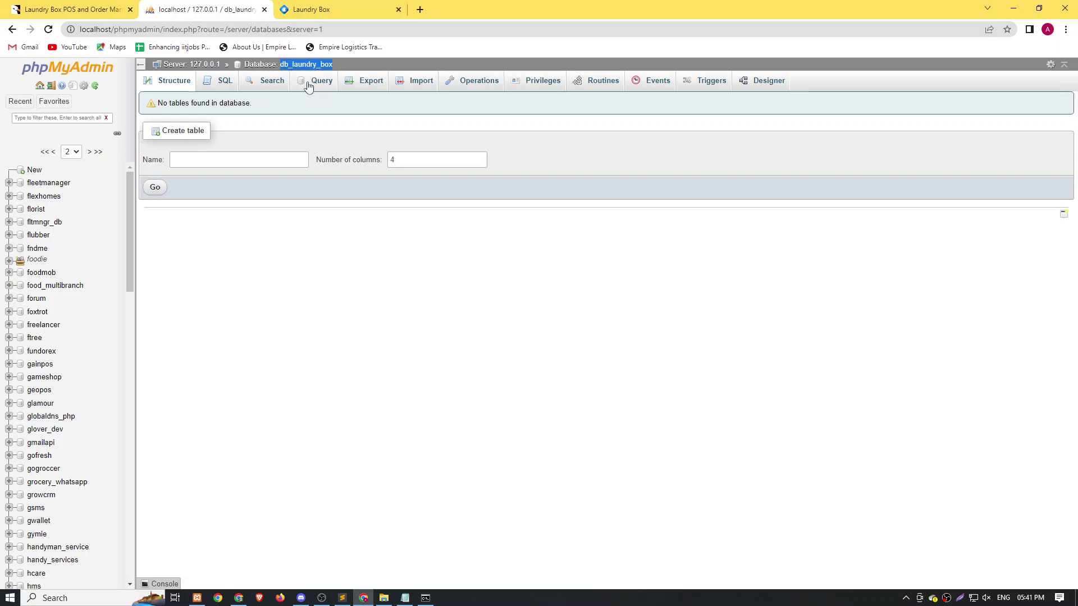
{"action": "left_click", "coordinate": [292, 64]}
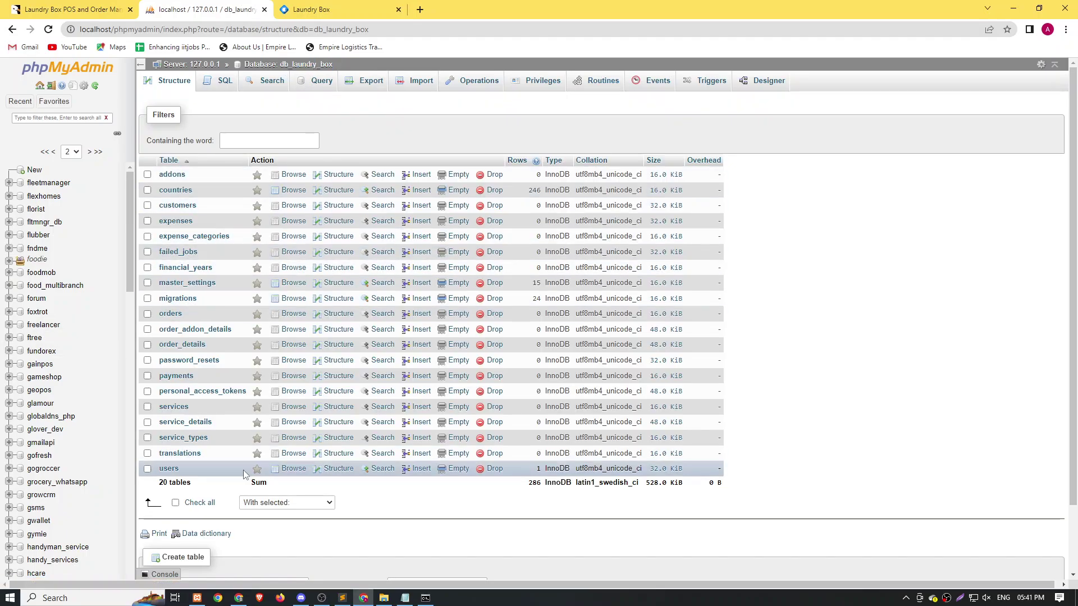
{"action": "left_click", "coordinate": [168, 469]}
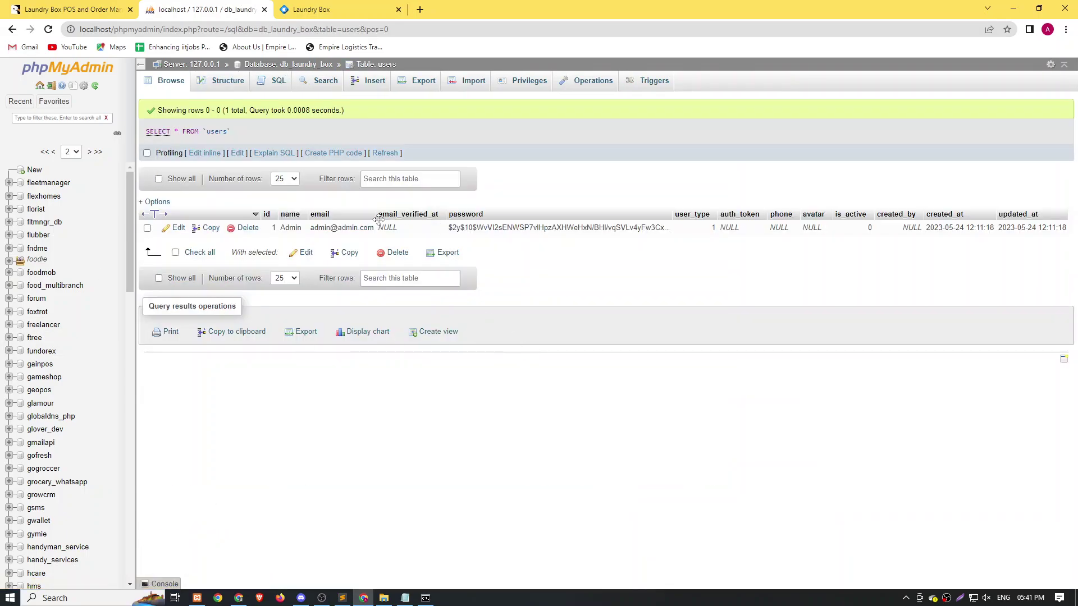
{"action": "double_click", "coordinate": [357, 231]}
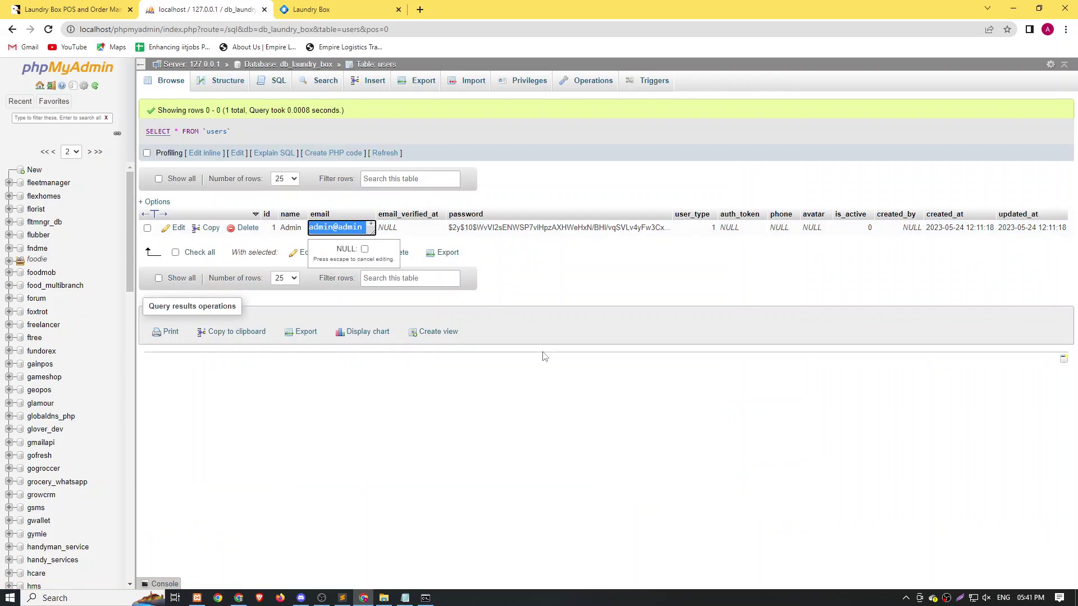
{"action": "key", "text": "Escape"}
{"action": "left_click", "coordinate": [73, 9]}
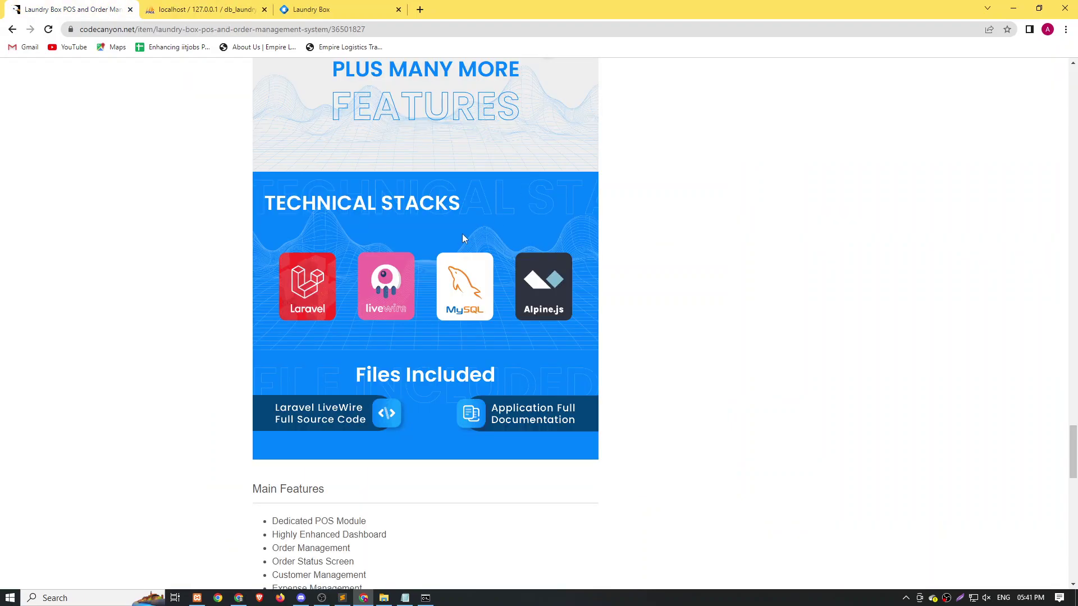
Select the demo login email and password on CodeCanyon, then go to the local login page.
{"action": "scroll", "coordinate": [462, 235], "scroll_direction": "down", "scroll_amount": 7}
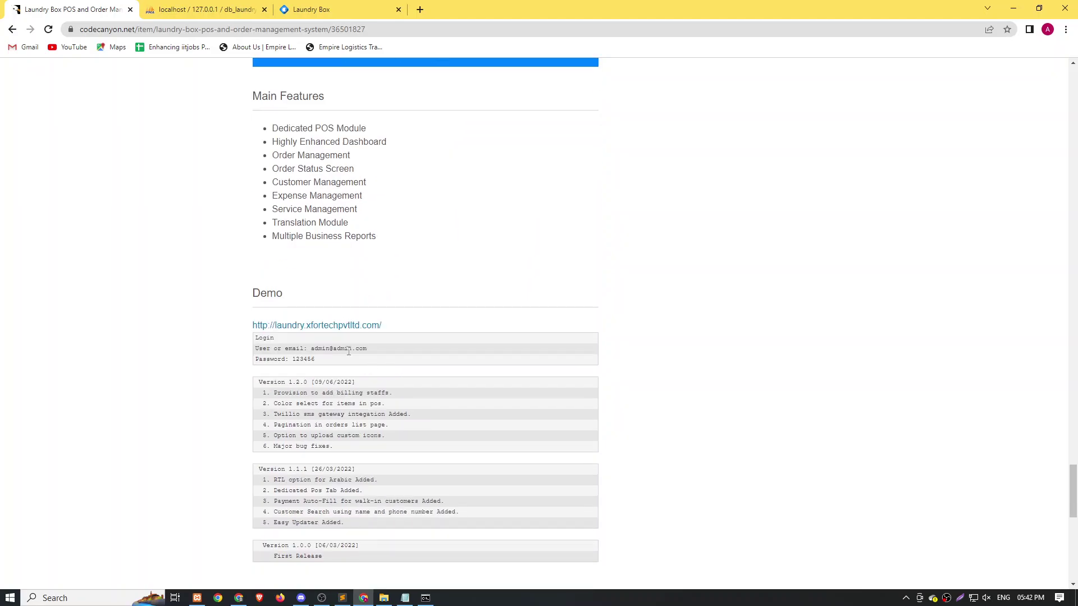
{"action": "left_click_drag", "start_coordinate": [312, 349], "coordinate": [397, 355]}
{"action": "key", "text": "ctrl+c"}
{"action": "left_click_drag", "start_coordinate": [293, 360], "coordinate": [340, 362]}
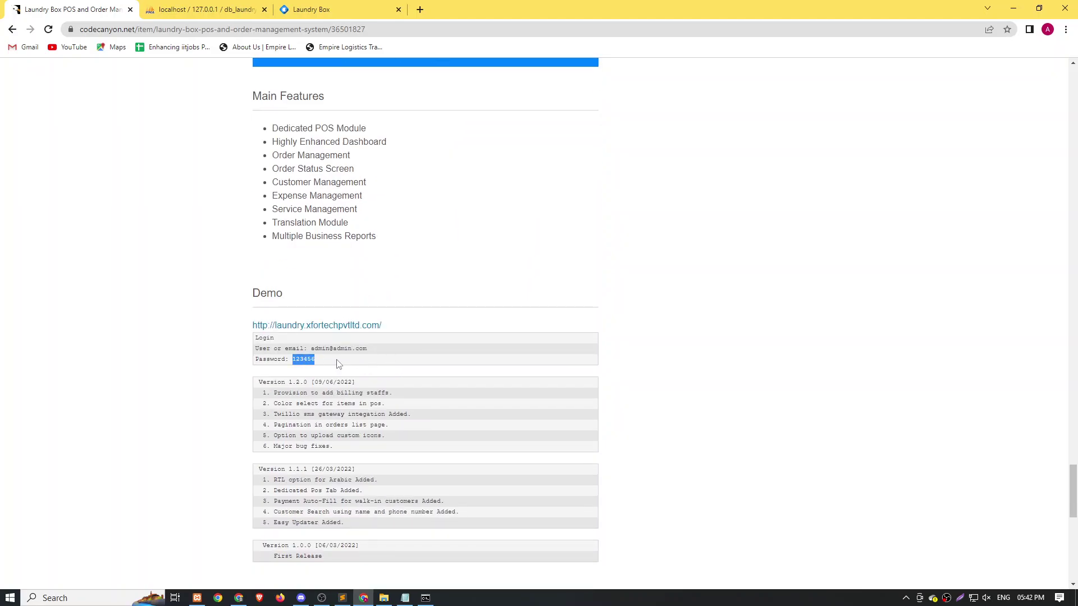
{"action": "left_click", "coordinate": [322, 9]}
{"action": "left_click", "coordinate": [505, 297]}
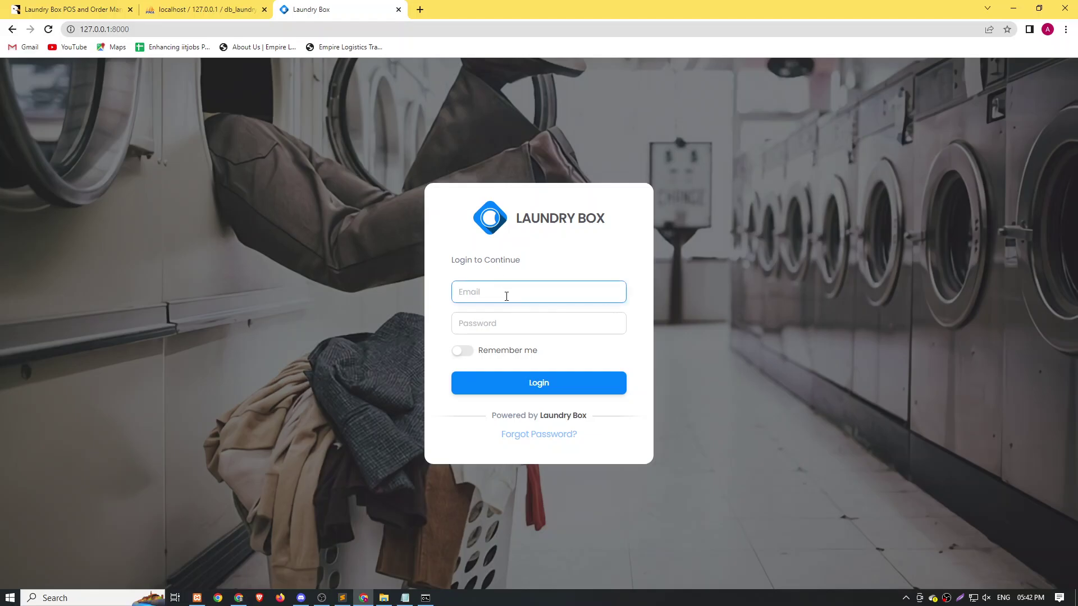
Sign in with the pasted admin email and password and dismiss the browser password warning.
{"action": "key", "text": "ctrl+v"}
{"action": "key", "text": "Tab"}
{"action": "type", "text": "12"}
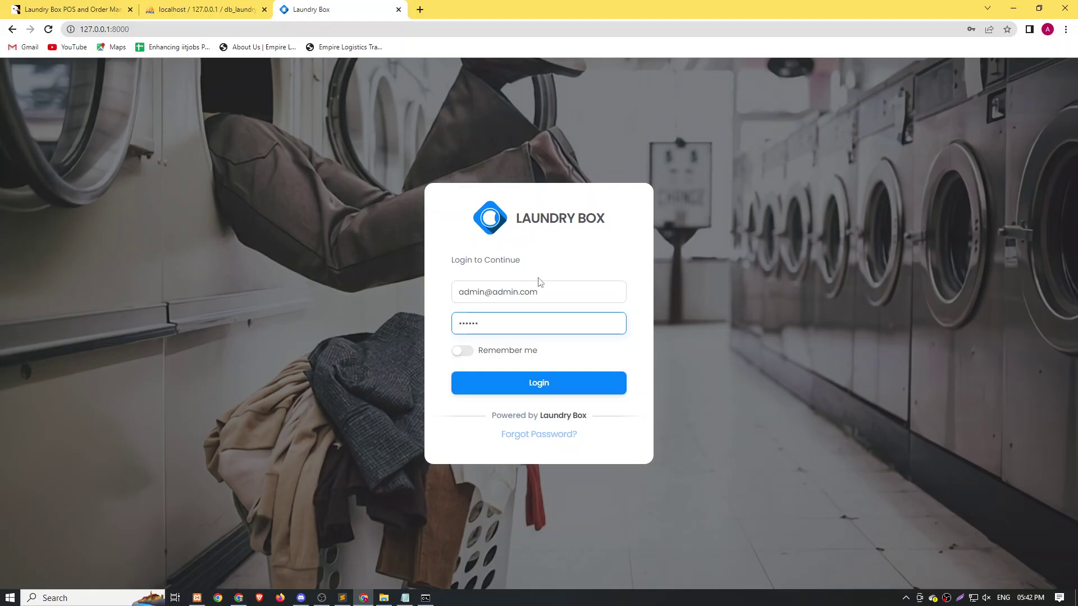
{"action": "left_click", "coordinate": [563, 366]}
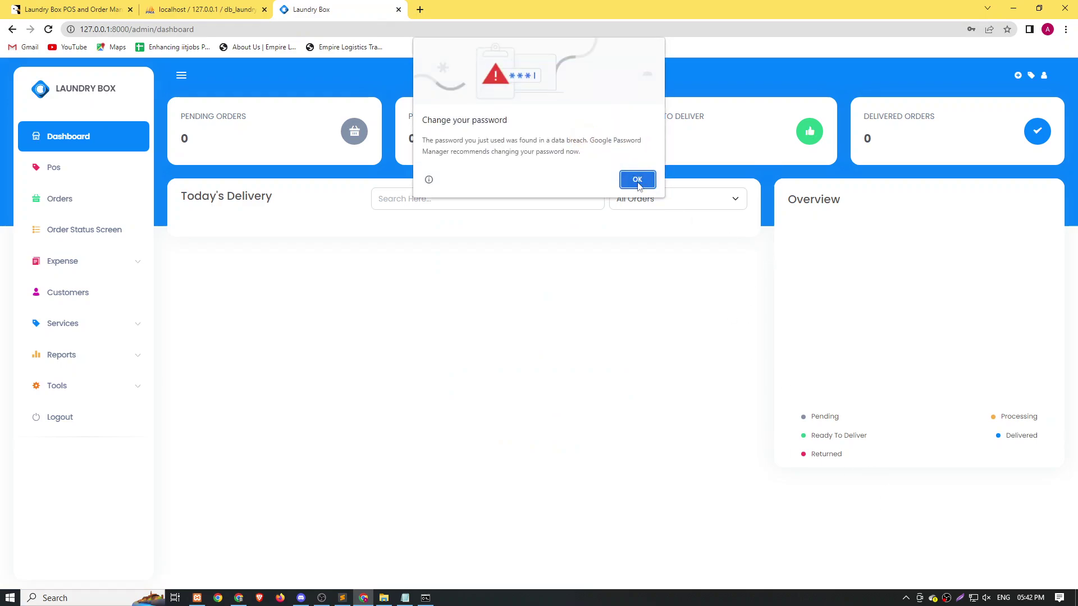
{"action": "left_click", "coordinate": [638, 180]}
Look through the Pos screen, the Orders list and the Order Status Screen.
{"action": "left_click", "coordinate": [53, 167]}
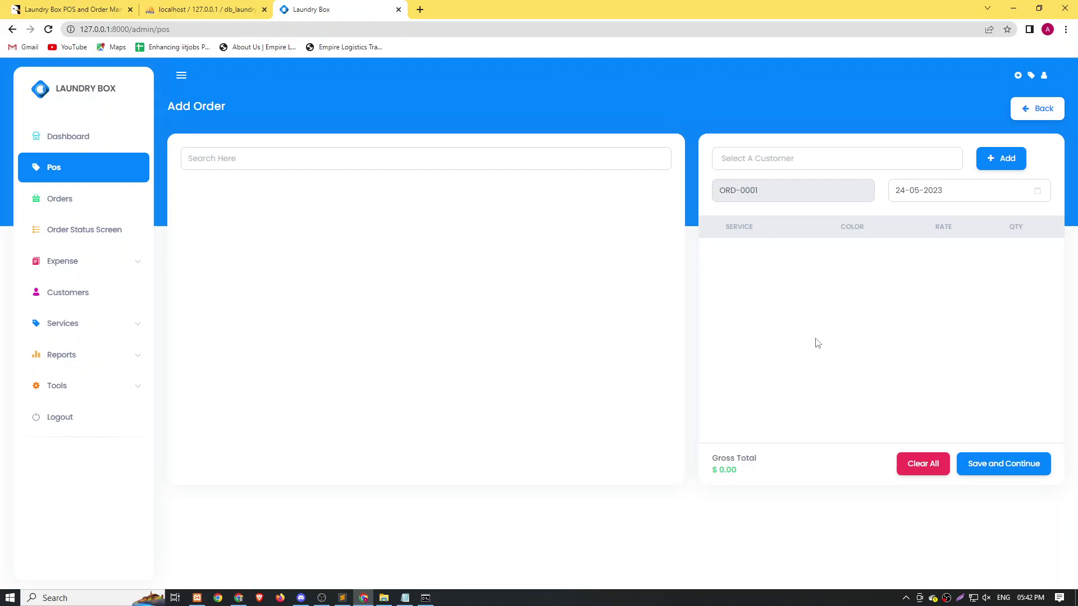
{"action": "left_click", "coordinate": [59, 200]}
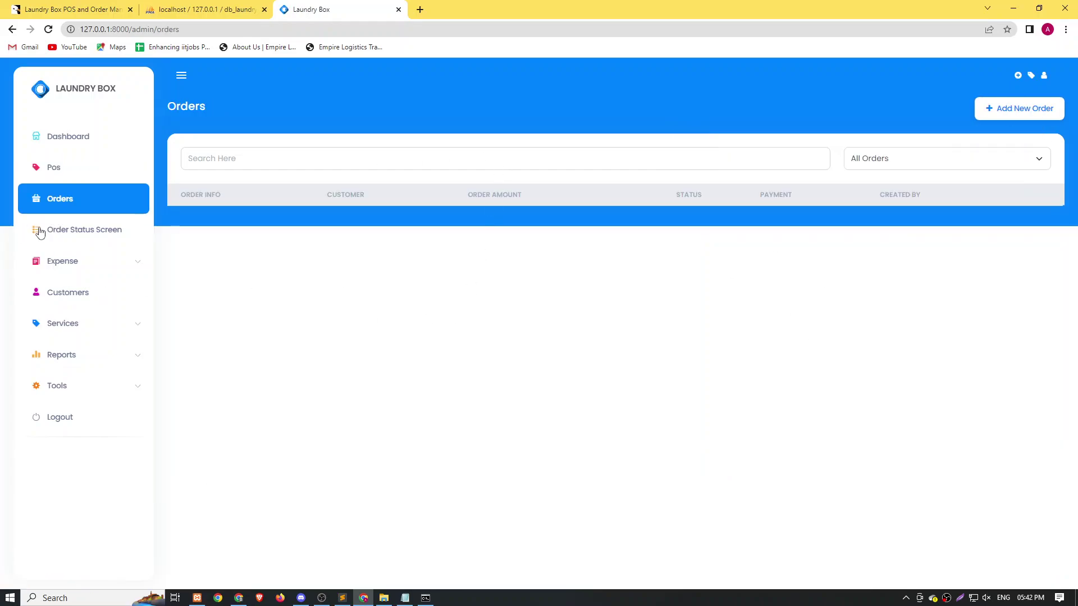
{"action": "left_click", "coordinate": [50, 230]}
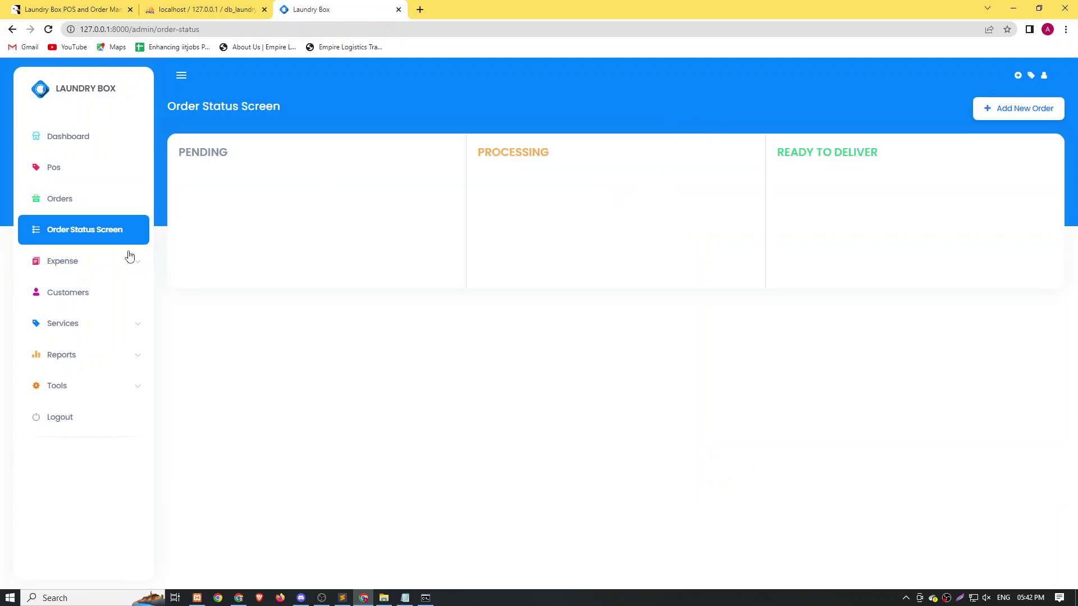
Start a new expense from the Expense List and find the category list empty.
{"action": "left_click", "coordinate": [73, 262]}
{"action": "left_click", "coordinate": [77, 292]}
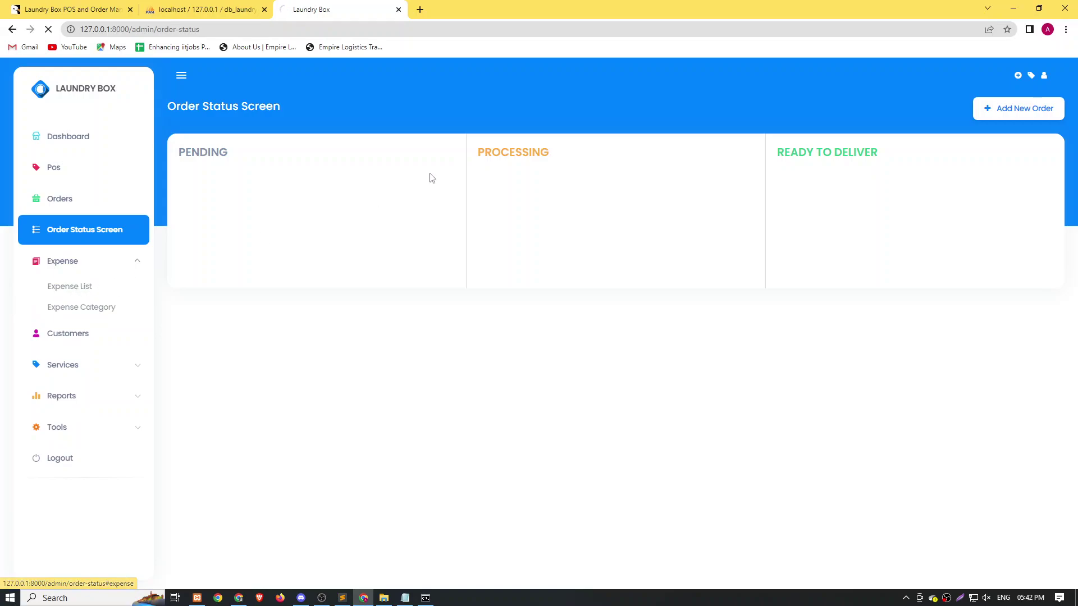
{"action": "left_click", "coordinate": [998, 112]}
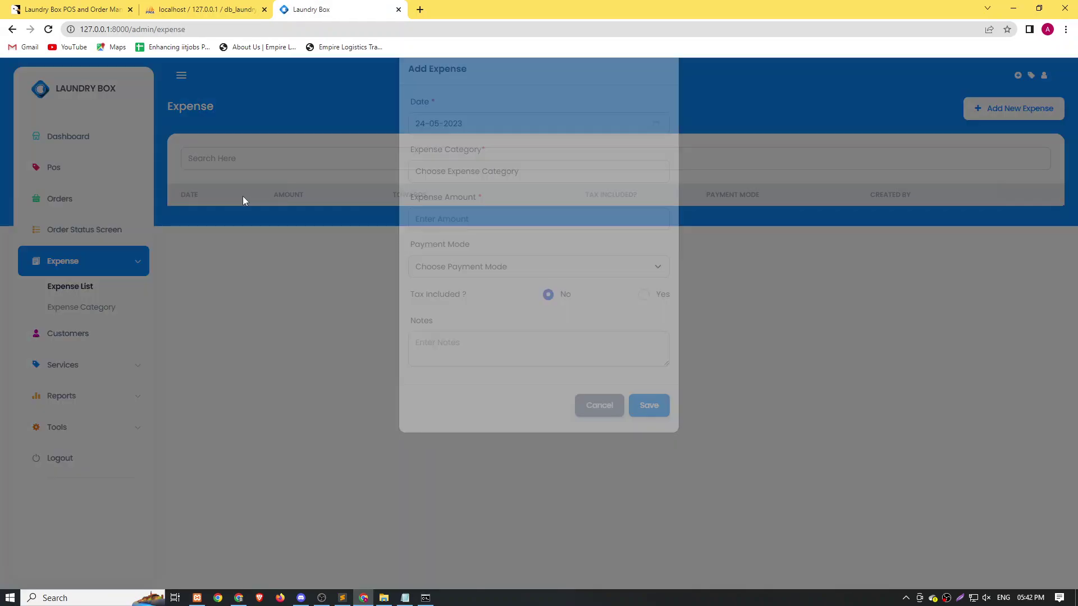
{"action": "left_click", "coordinate": [472, 147]}
{"action": "left_click", "coordinate": [470, 193]}
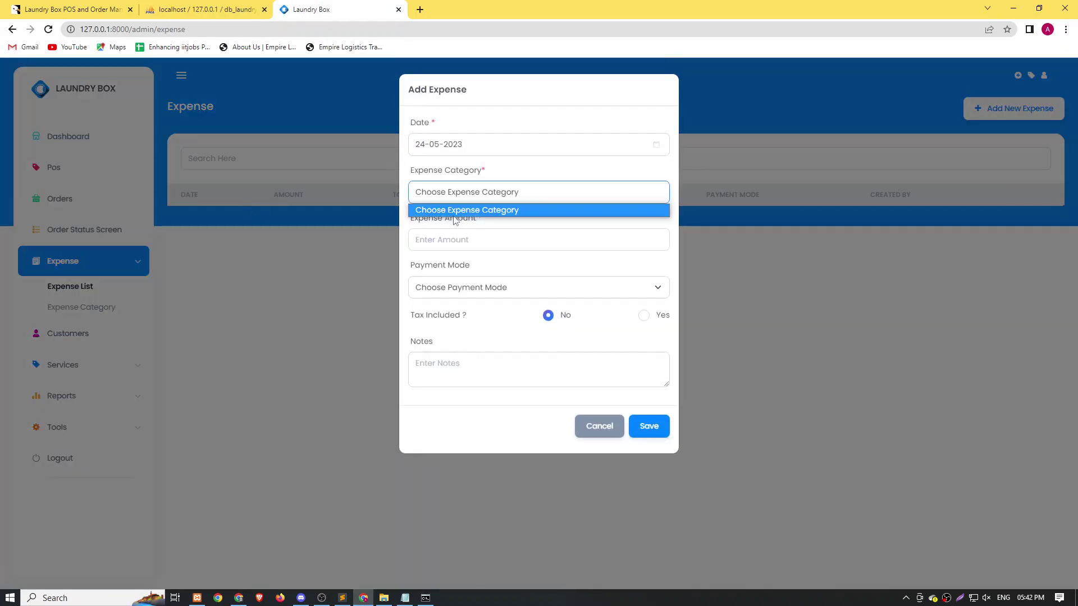
Create and save an expense category named InExpence with type Asset.
{"action": "left_click", "coordinate": [93, 307]}
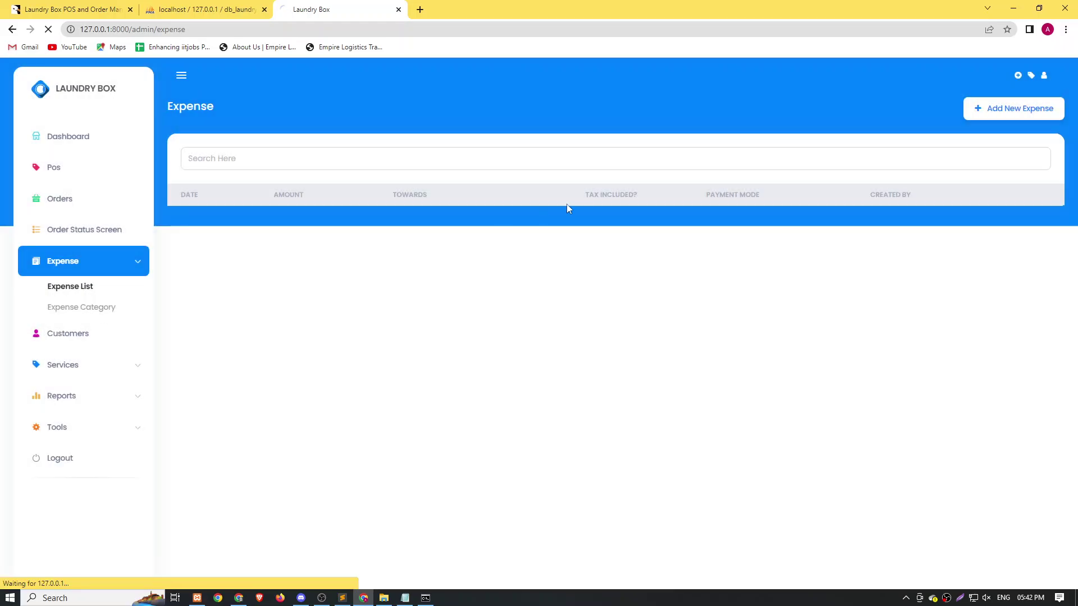
{"action": "left_click", "coordinate": [93, 308]}
{"action": "left_click", "coordinate": [1038, 109]}
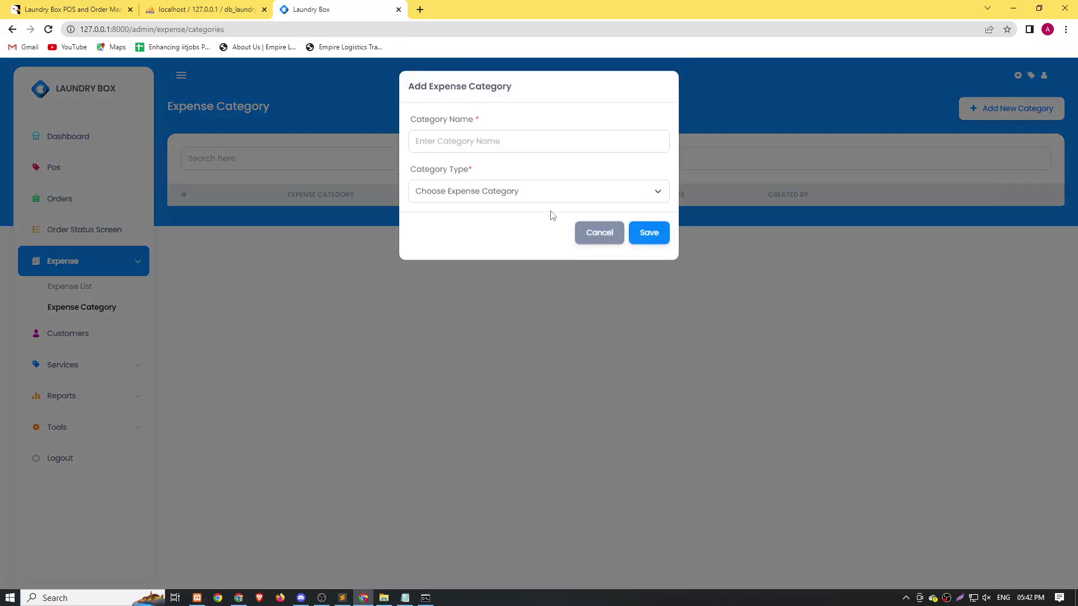
{"action": "left_click", "coordinate": [492, 145]}
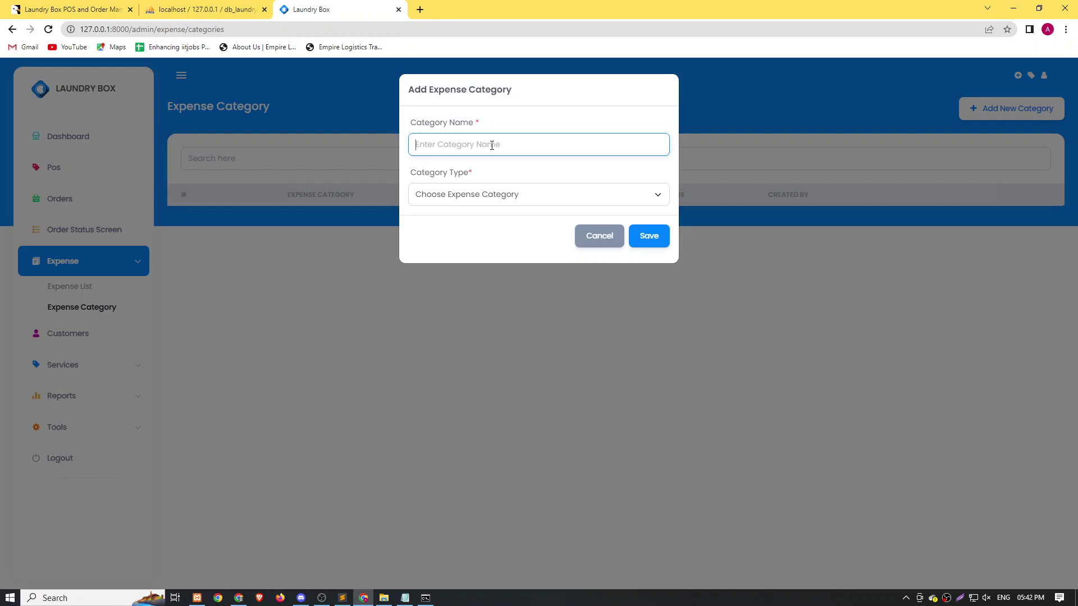
{"action": "type", "text": "In"}
{"action": "key", "text": "BackSpace"}
{"action": "type", "text": "a"}
{"action": "left_click", "coordinate": [463, 194]}
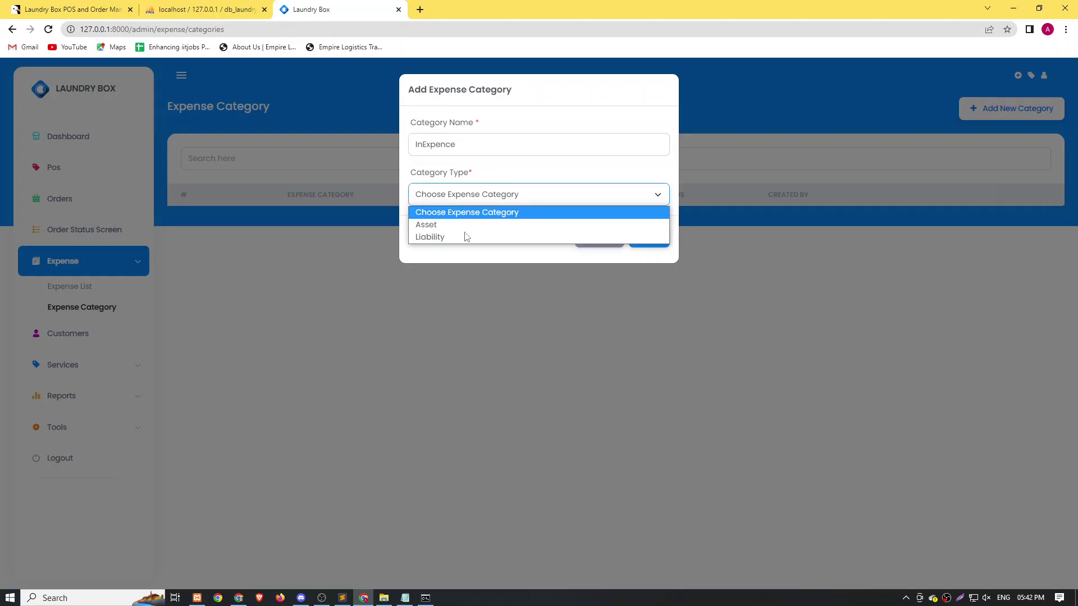
{"action": "left_click", "coordinate": [432, 226]}
{"action": "left_click", "coordinate": [638, 234]}
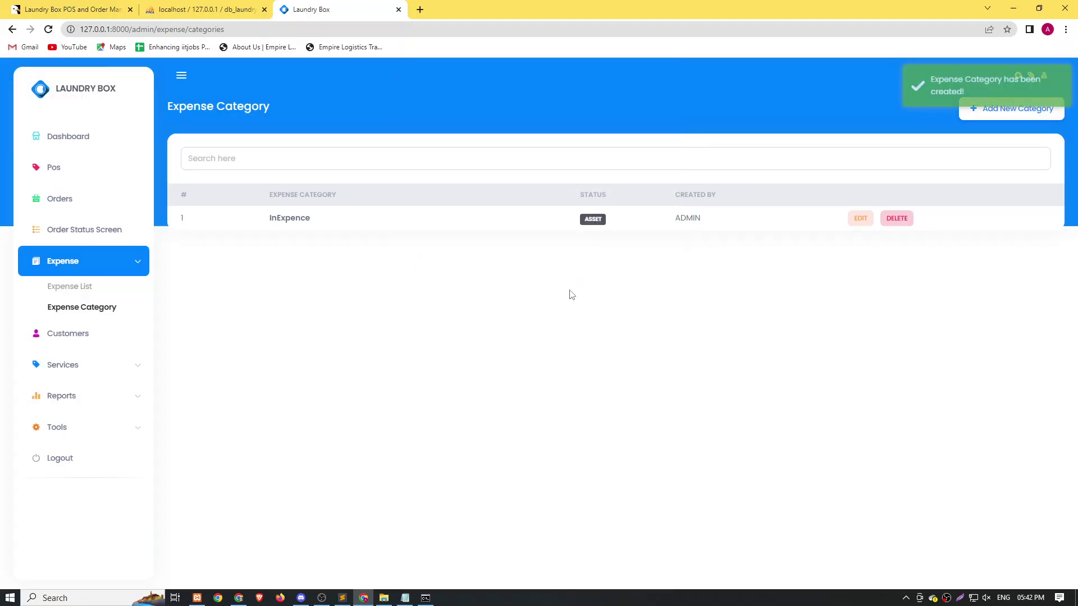
Record and save a 20 InExpence expense paid via UPI with a short note.
{"action": "left_click", "coordinate": [75, 289]}
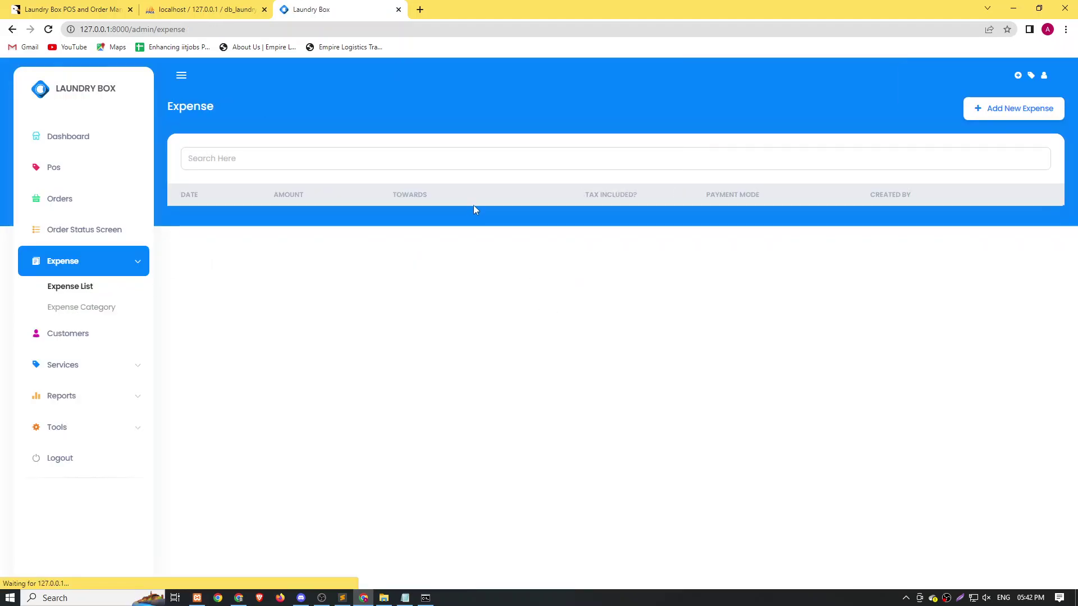
{"action": "left_click", "coordinate": [979, 112]}
{"action": "left_click", "coordinate": [459, 193]}
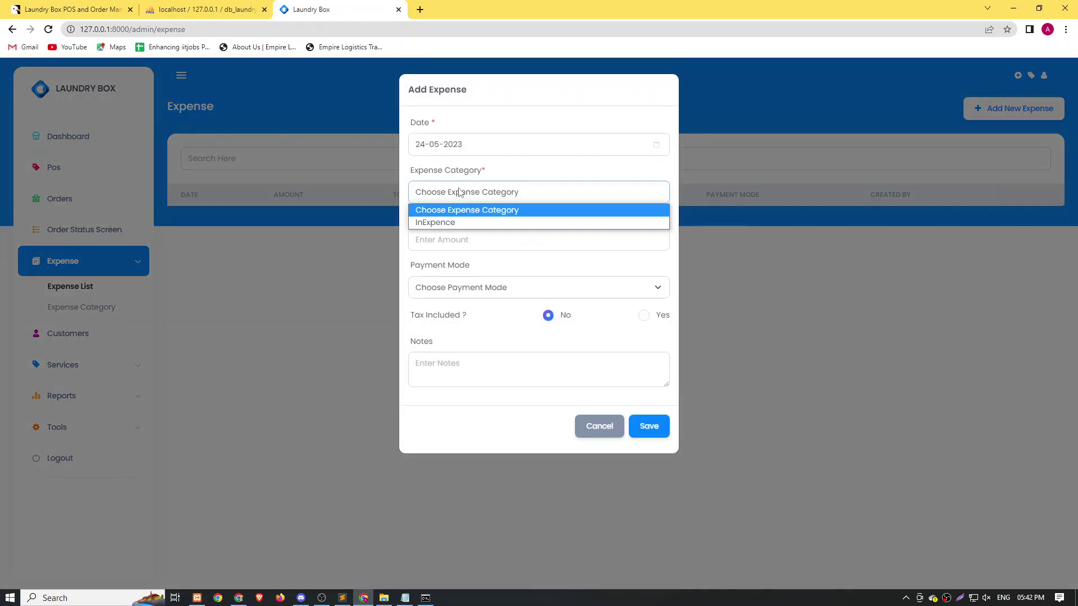
{"action": "left_click", "coordinate": [446, 221]}
{"action": "left_click", "coordinate": [434, 237]}
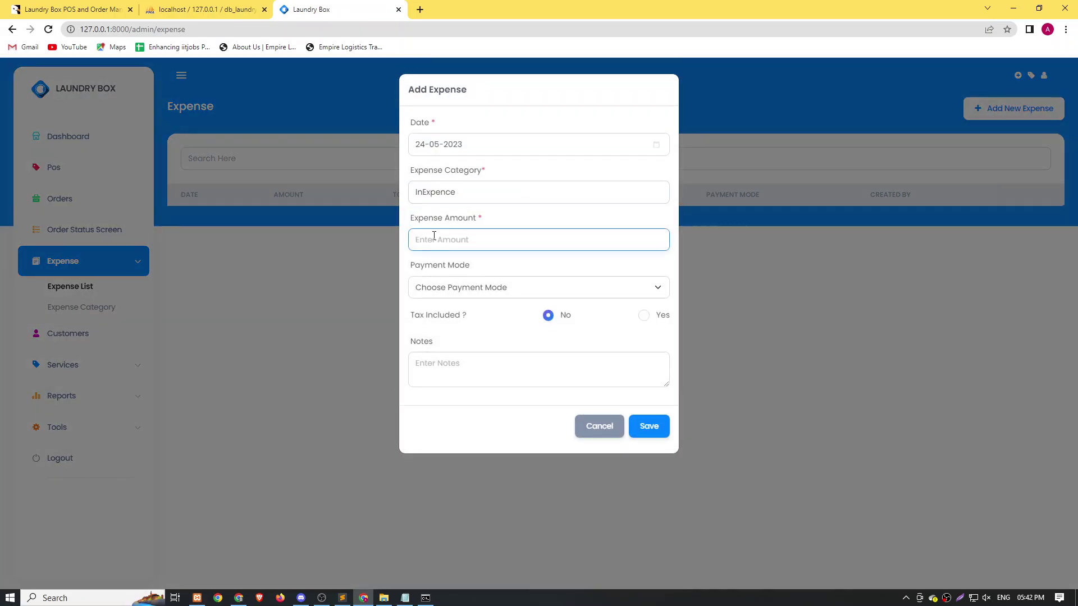
{"action": "type", "text": "20"}
{"action": "key", "text": "Tab"}
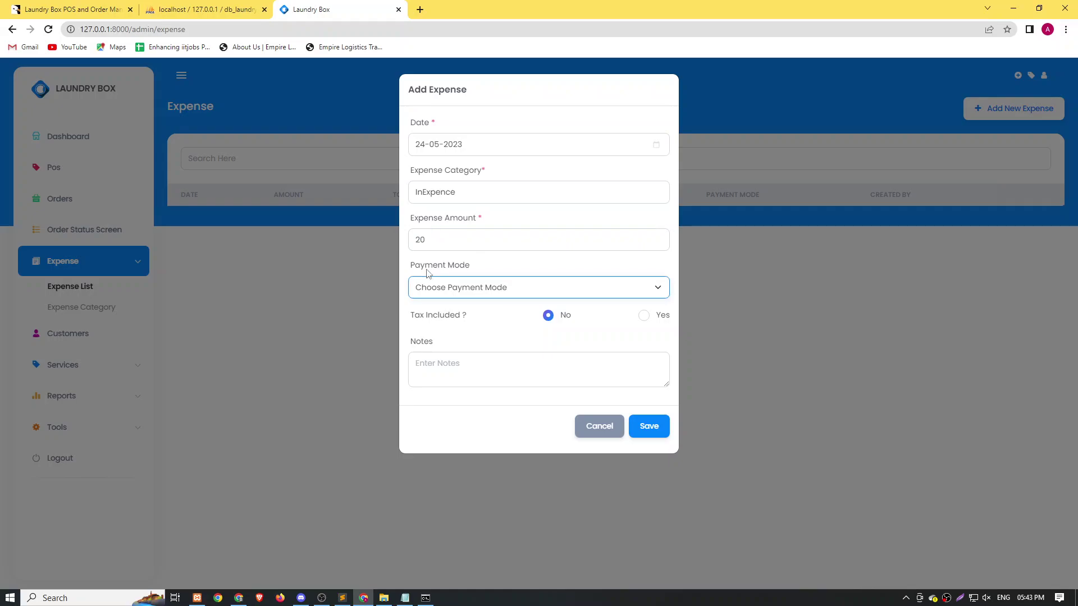
{"action": "left_click", "coordinate": [463, 294]}
{"action": "left_click", "coordinate": [477, 328]}
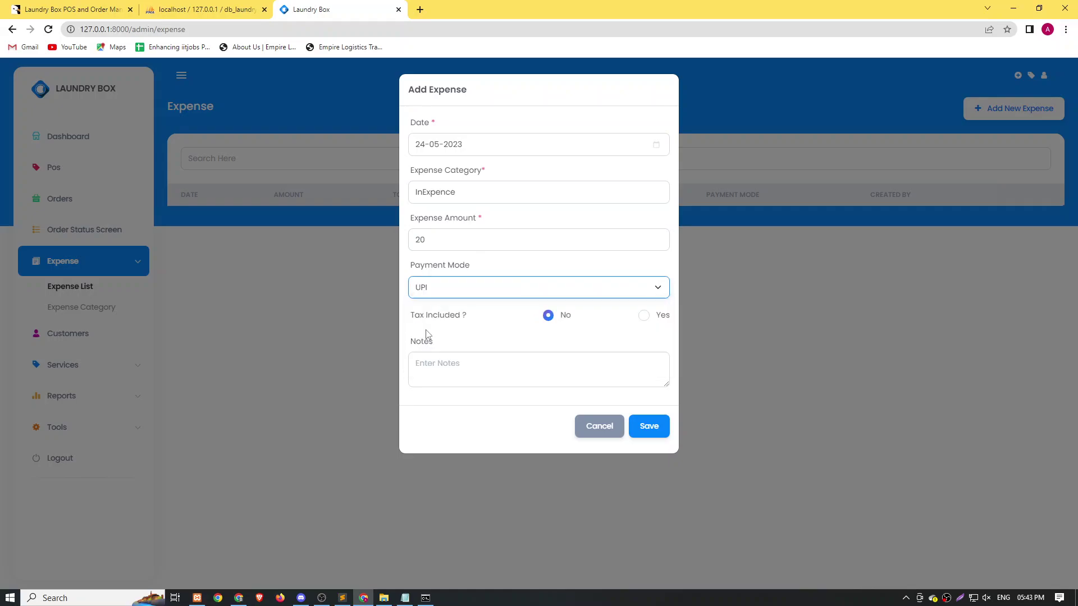
{"action": "left_click", "coordinate": [474, 384]}
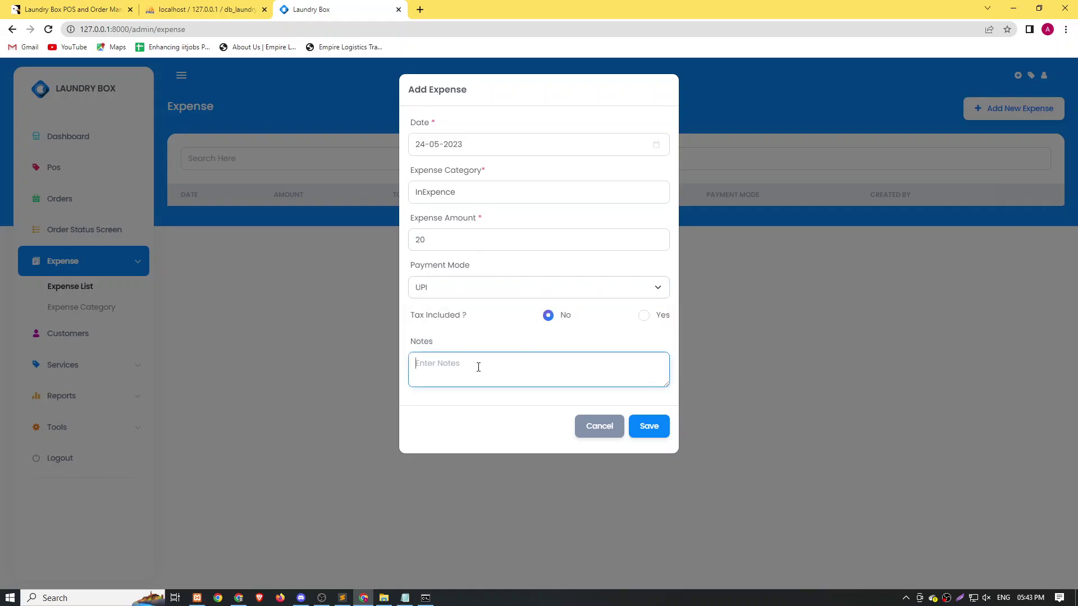
{"action": "type", "text": "test"}
{"action": "left_click", "coordinate": [651, 427]}
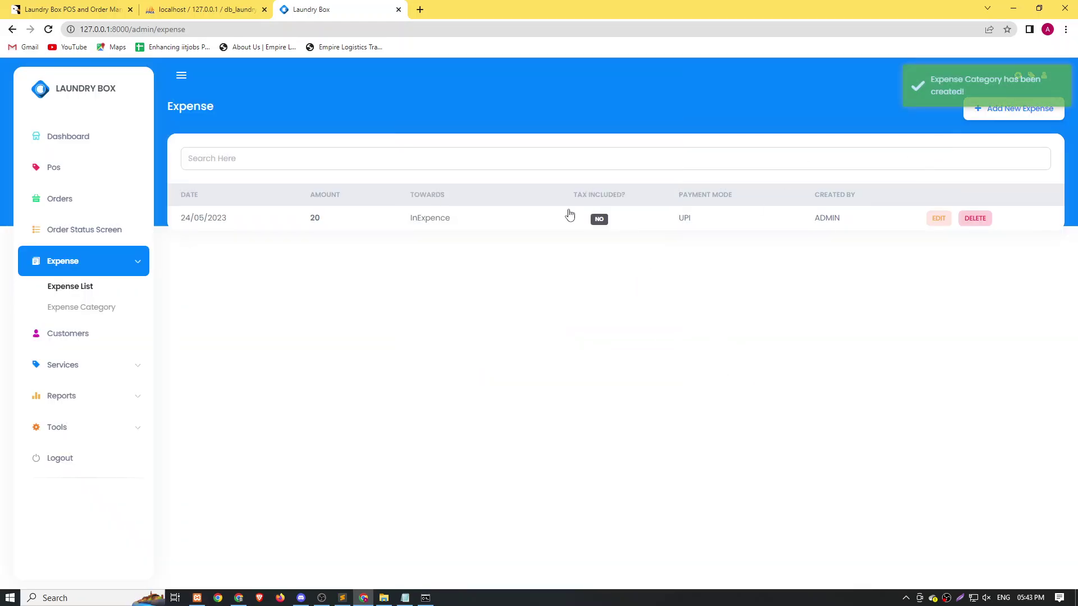
{"action": "left_click", "coordinate": [75, 331]}
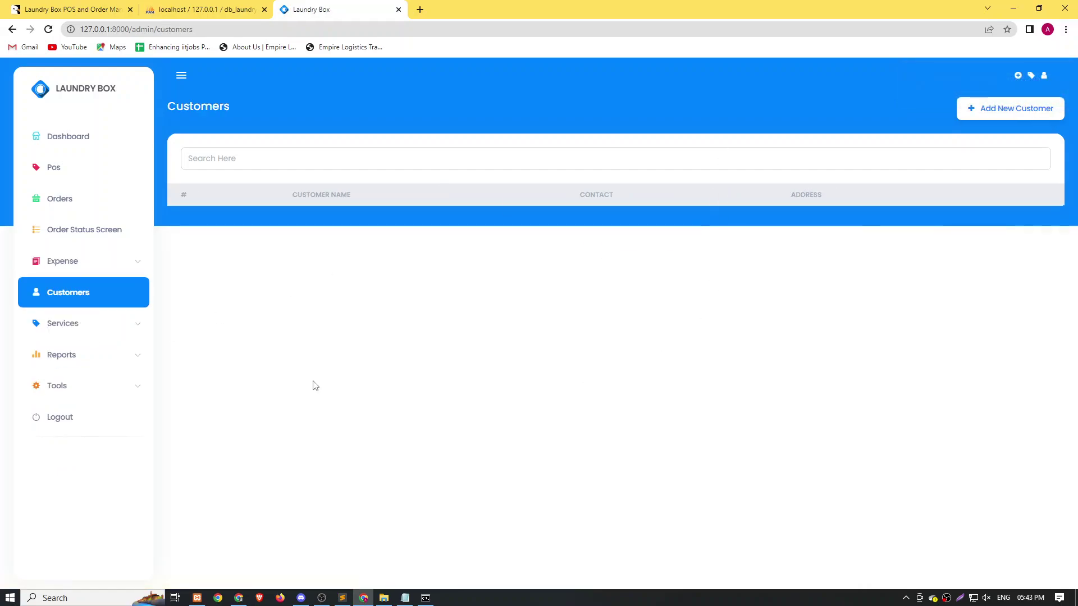
Browse the Services list, Service Addons and the Daily Report.
{"action": "left_click", "coordinate": [68, 327]}
{"action": "left_click", "coordinate": [80, 349]}
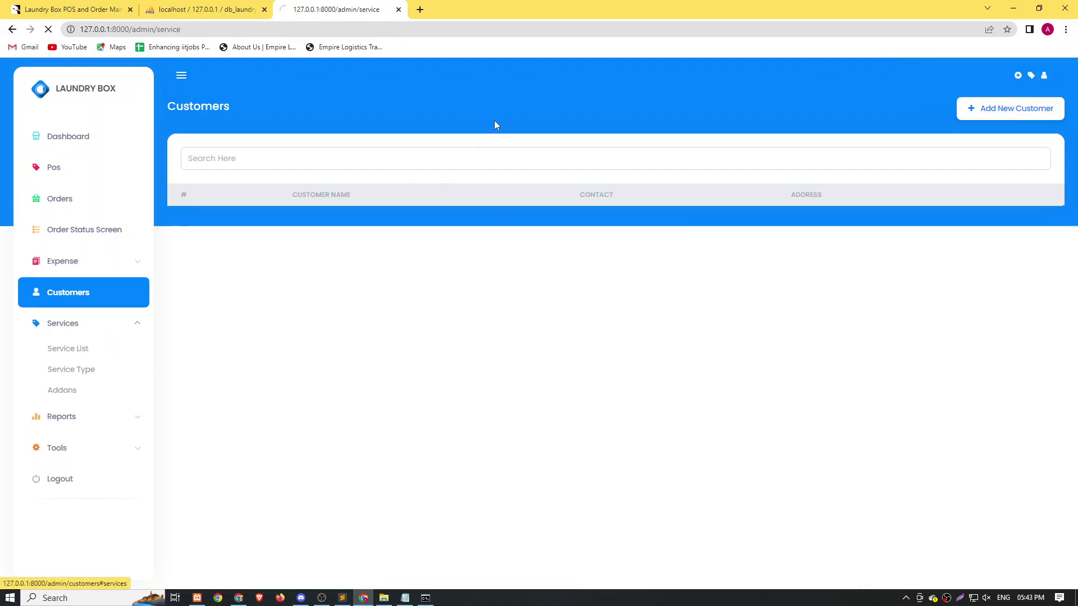
{"action": "left_click", "coordinate": [60, 392]}
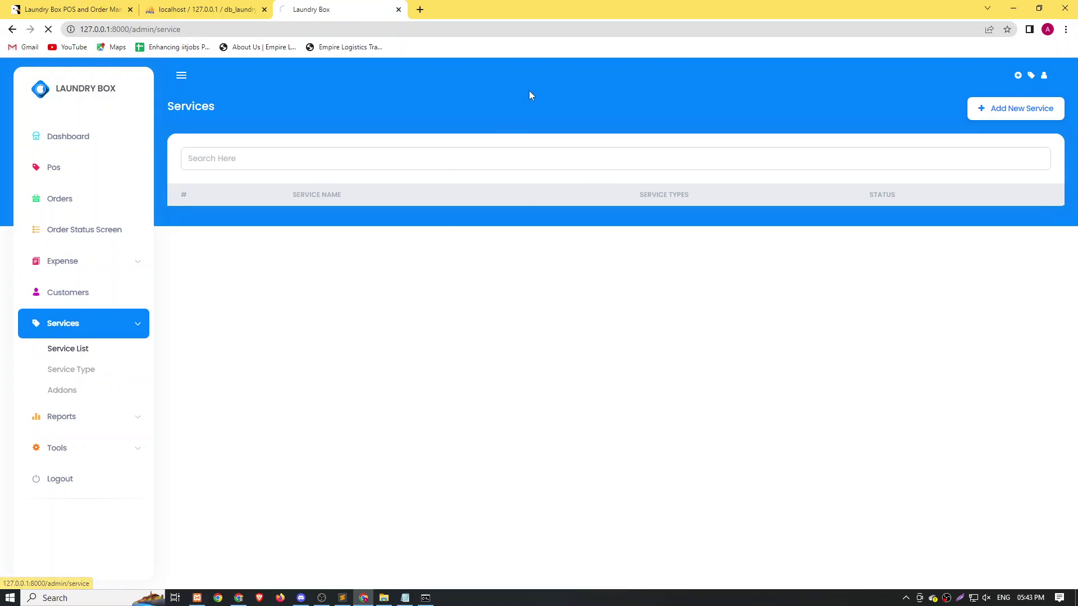
{"action": "left_click", "coordinate": [49, 418]}
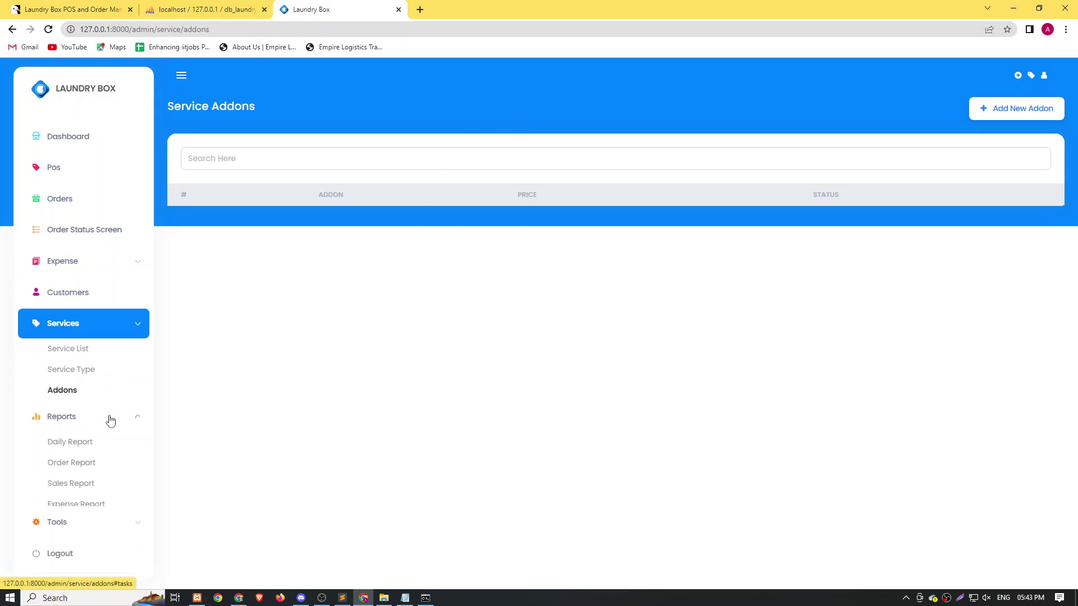
{"action": "left_click", "coordinate": [77, 442]}
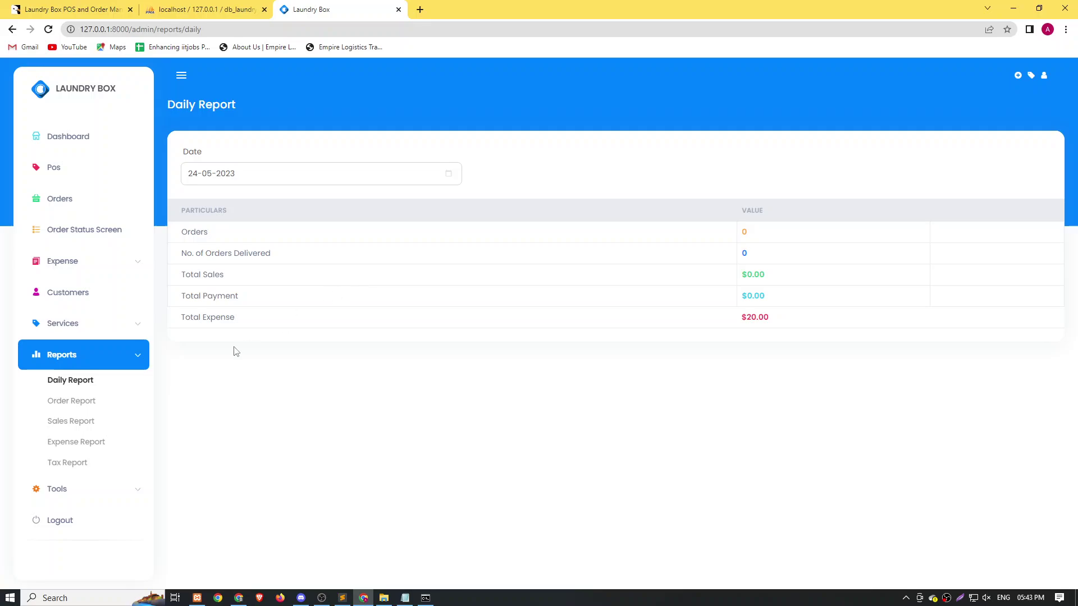
View Financial Year, Mail Settings, Master Settings, File Tools and SMS Settings, ending on Staff.
{"action": "left_click", "coordinate": [76, 492]}
{"action": "scroll", "coordinate": [101, 387], "scroll_direction": "down", "scroll_amount": 2}
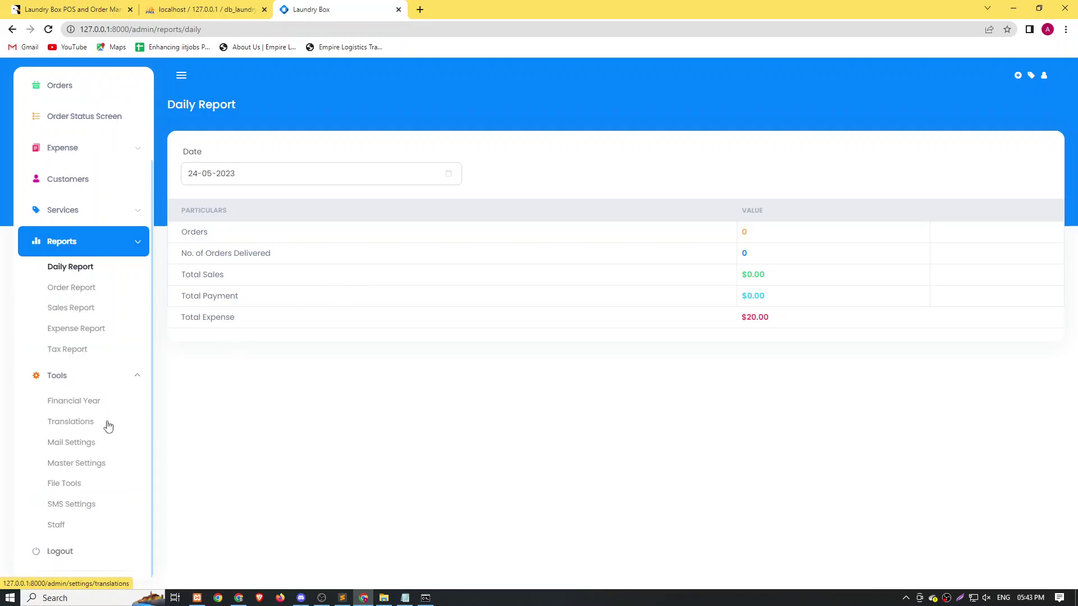
{"action": "left_click", "coordinate": [71, 403]}
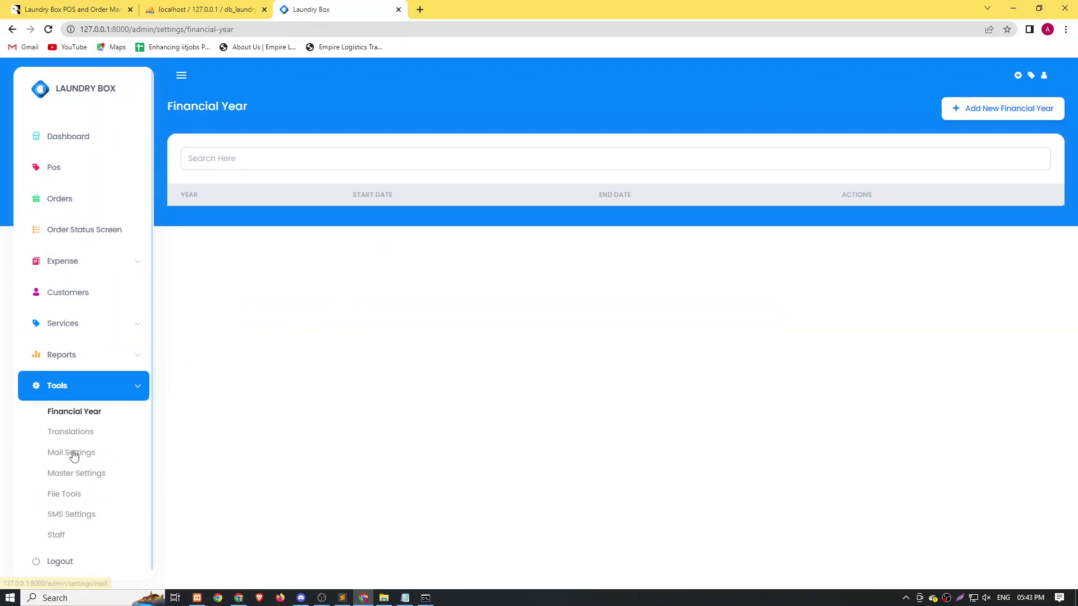
{"action": "left_click", "coordinate": [71, 453]}
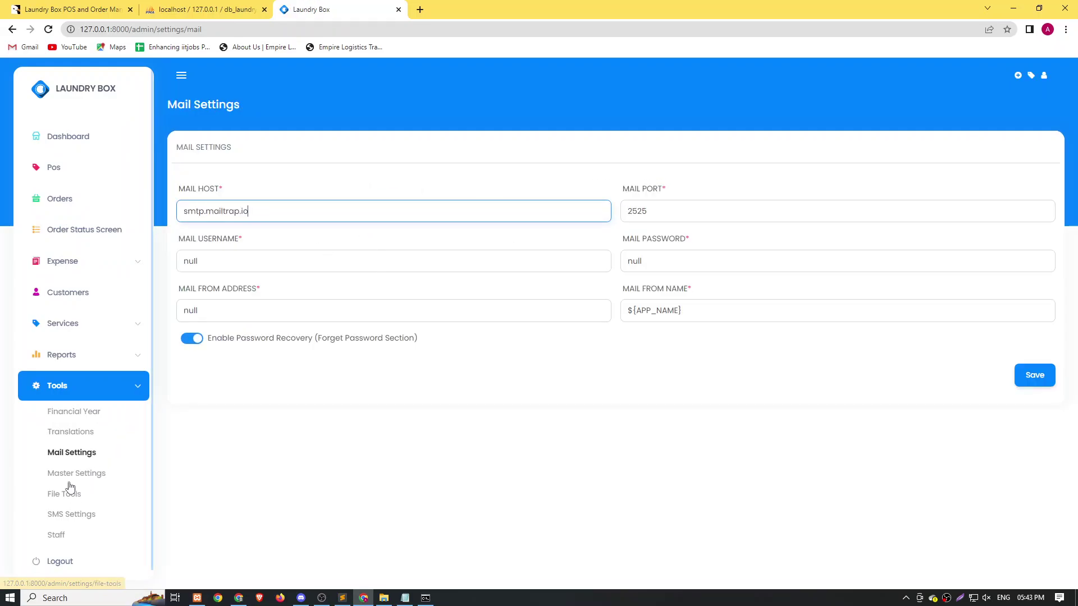
{"action": "left_click", "coordinate": [130, 473]}
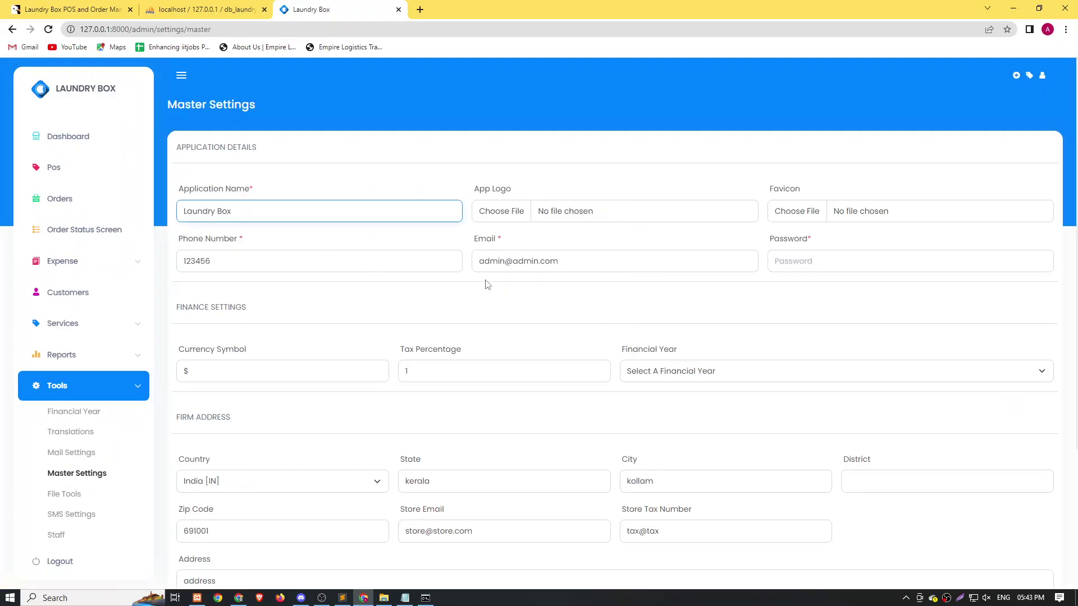
{"action": "scroll", "coordinate": [474, 294], "scroll_direction": "down", "scroll_amount": 3}
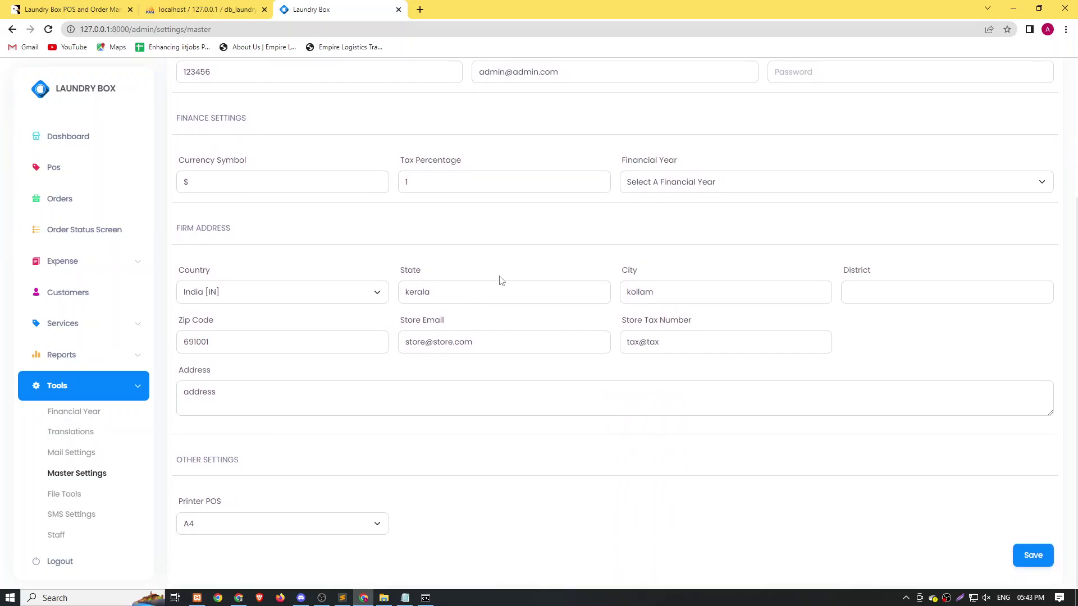
{"action": "left_click", "coordinate": [61, 494]}
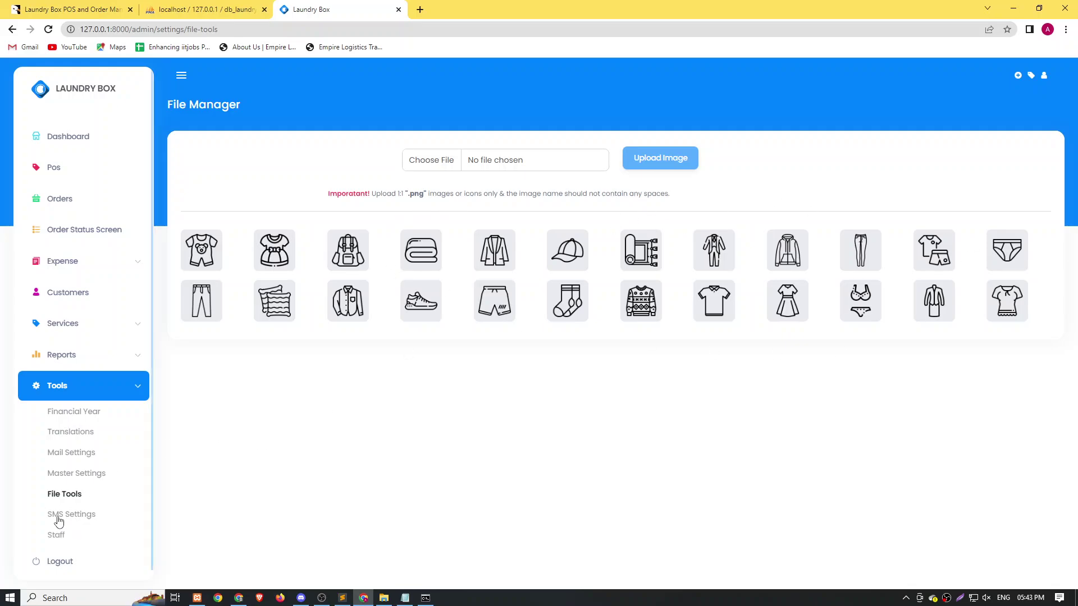
{"action": "left_click", "coordinate": [109, 495]}
{"action": "scroll", "coordinate": [717, 333], "scroll_direction": "down", "scroll_amount": 3}
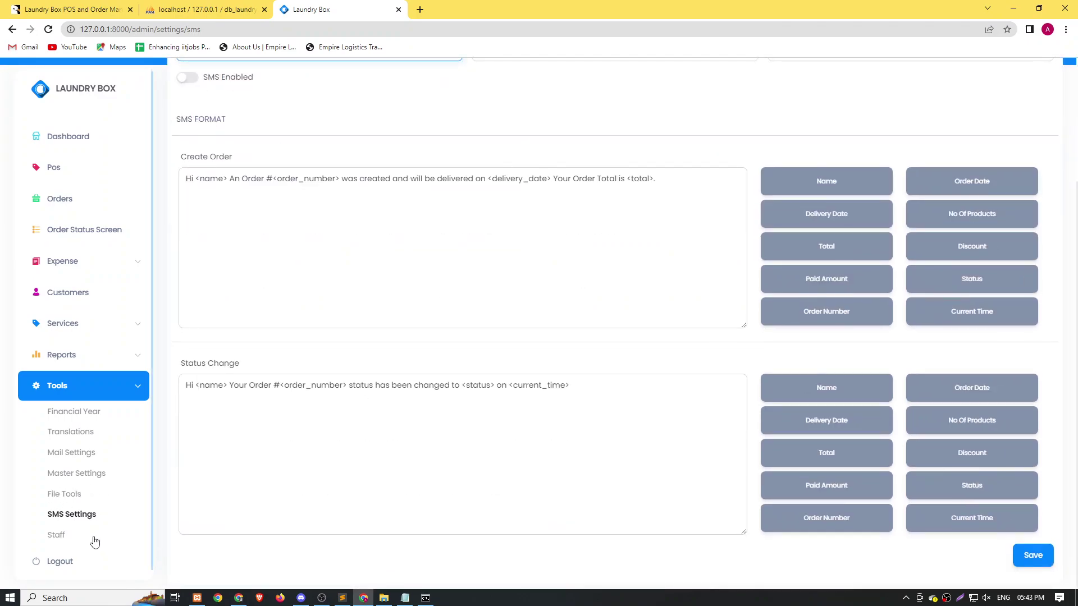
{"action": "left_click", "coordinate": [56, 534]}
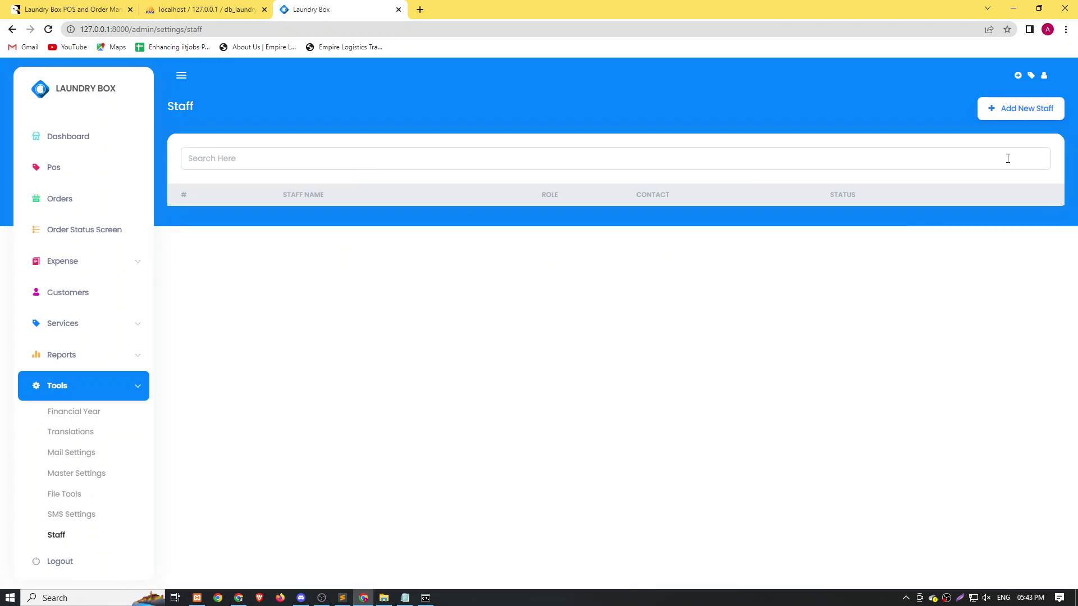
Add a staff member with the test name, a phone number, e-mail and pasted password, and save.
{"action": "left_click", "coordinate": [1013, 114]}
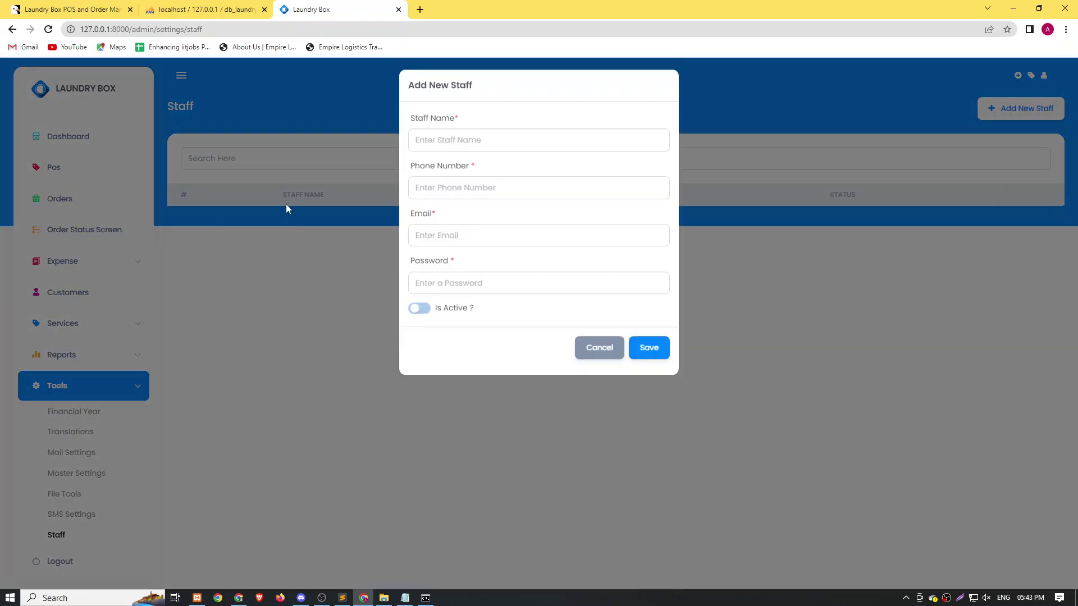
{"action": "left_click", "coordinate": [499, 144]}
{"action": "type", "text": "test"}
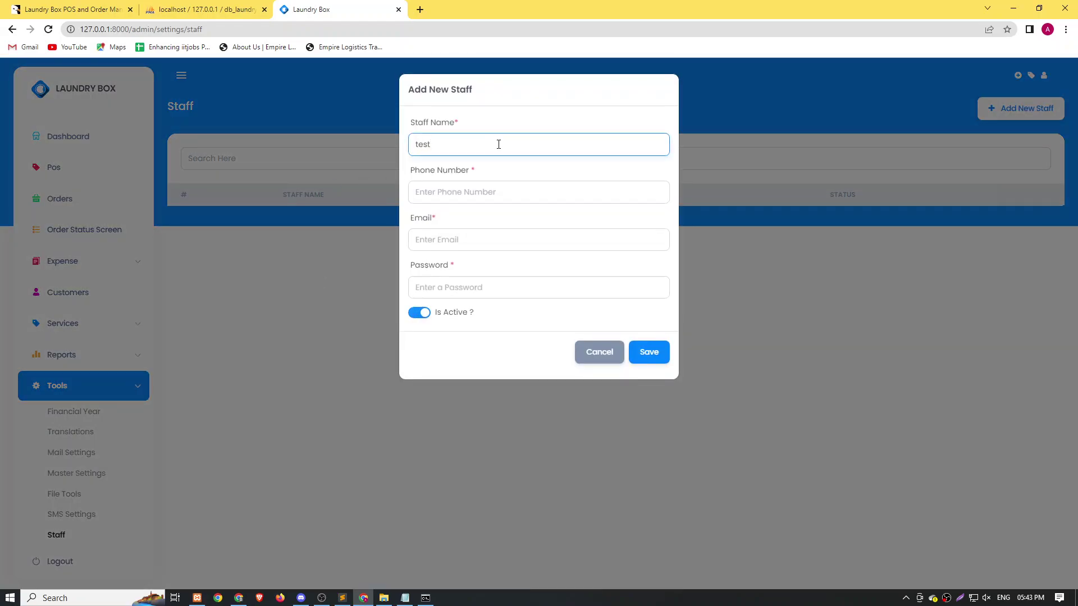
{"action": "type", "text": "name"}
{"action": "key", "text": "Tab"}
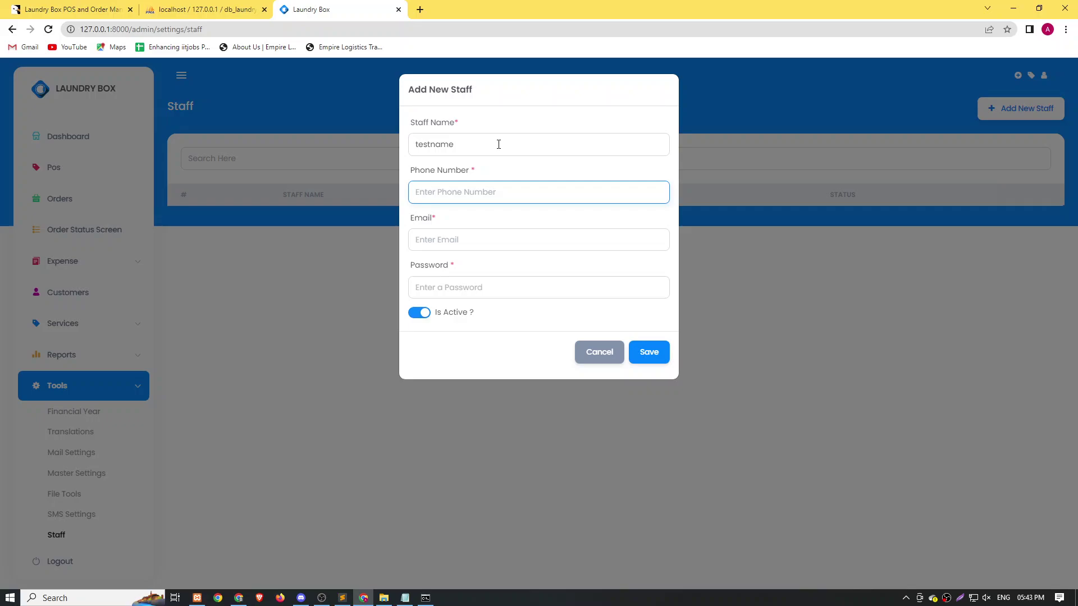
{"action": "type", "text": "7897897890"}
{"action": "key", "text": "Tab"}
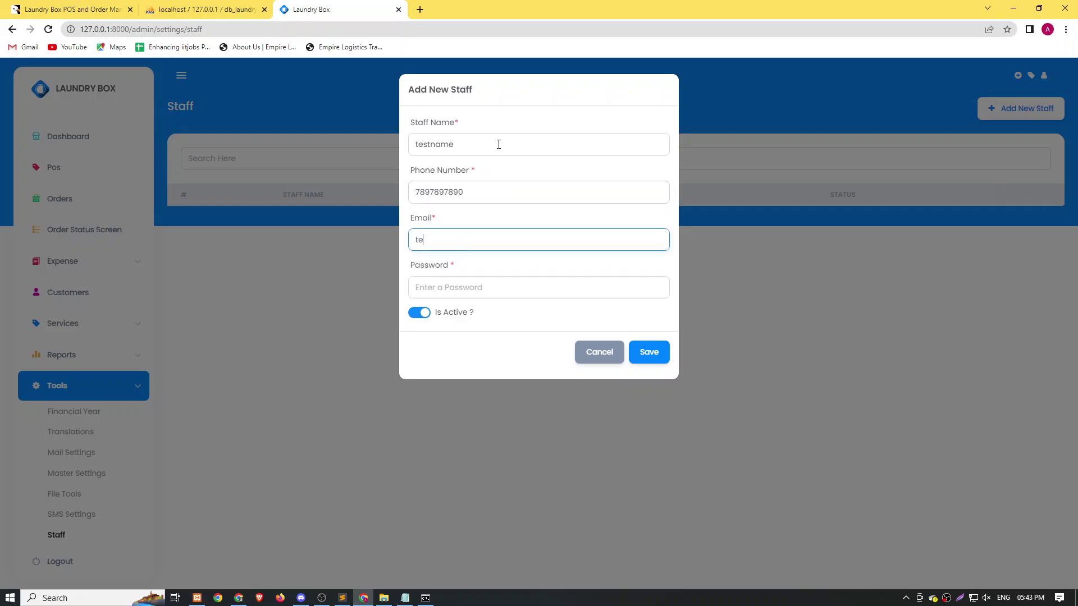
{"action": "key", "text": "Tab"}
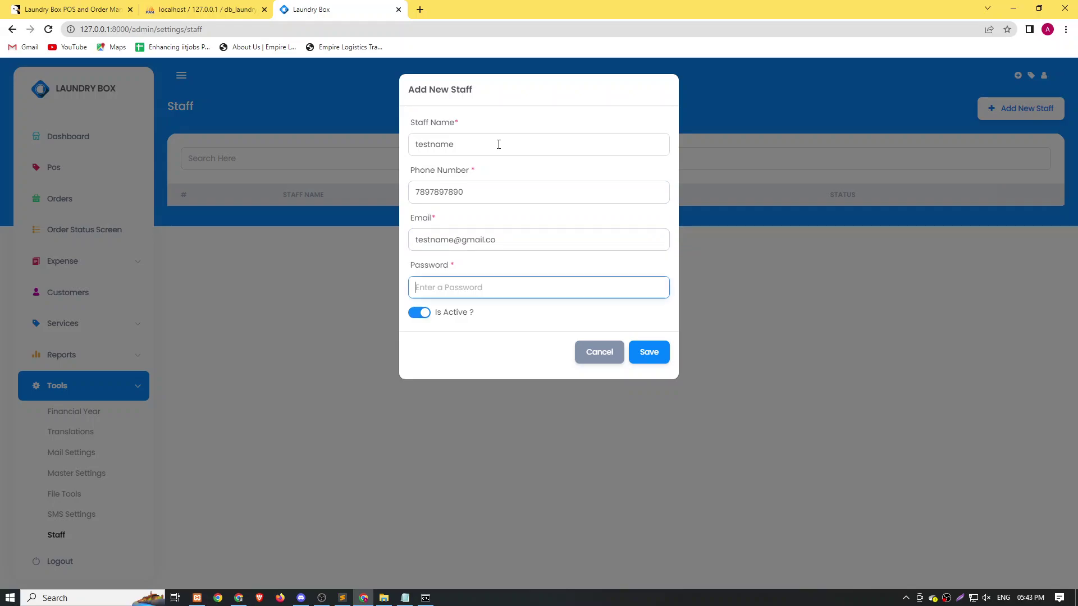
{"action": "triple_click", "coordinate": [452, 238]}
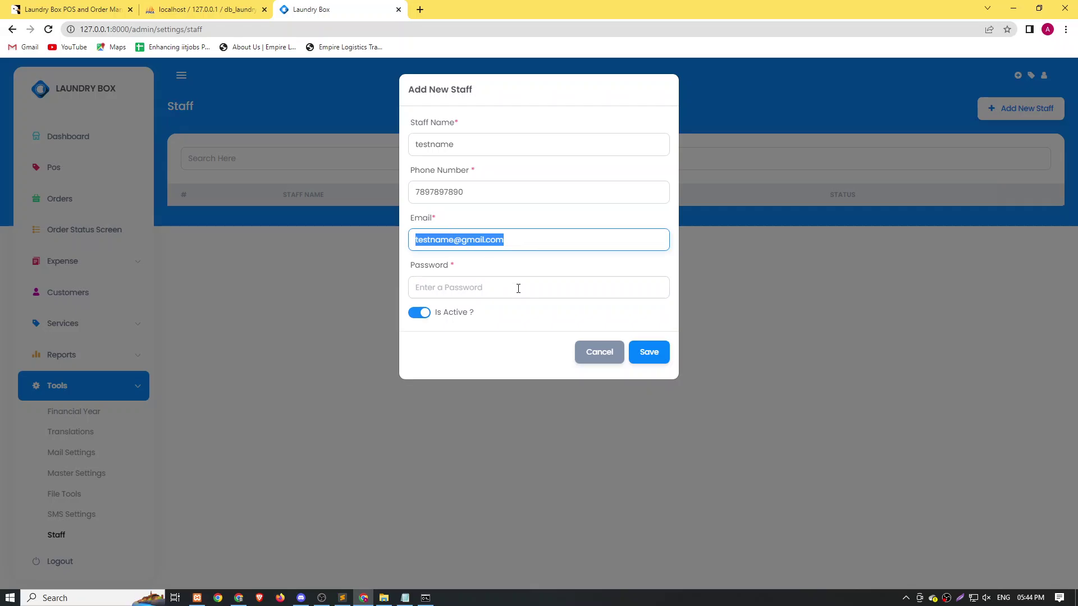
{"action": "left_click", "coordinate": [518, 288]}
{"action": "key", "text": "ctrl+v"}
{"action": "left_click", "coordinate": [649, 352]}
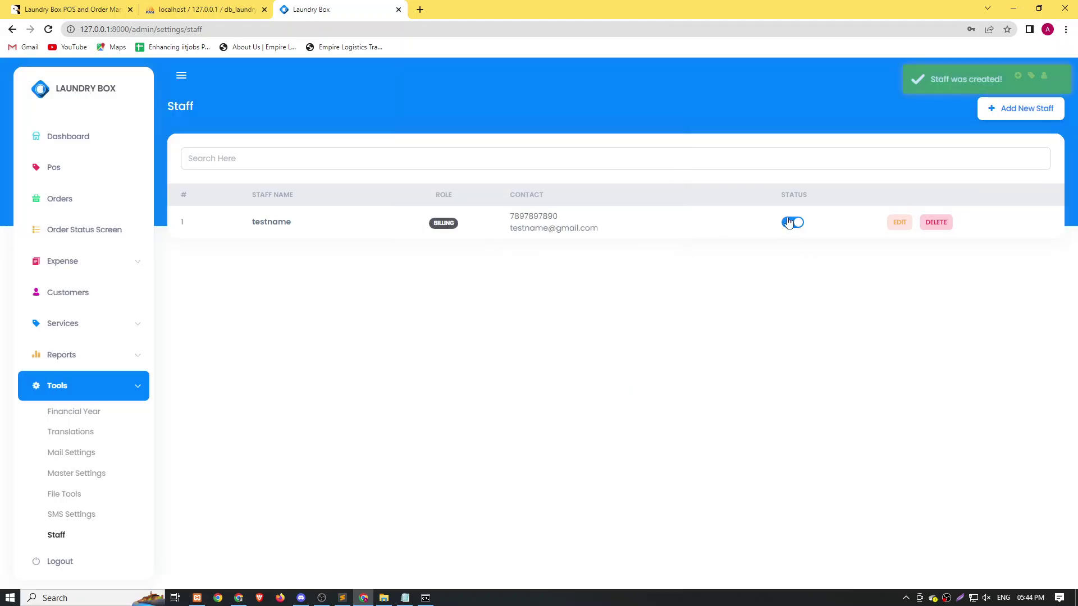
Toggle the new staff member's status to inactive and back to active.
{"action": "left_click", "coordinate": [796, 223]}
{"action": "left_click", "coordinate": [793, 223]}
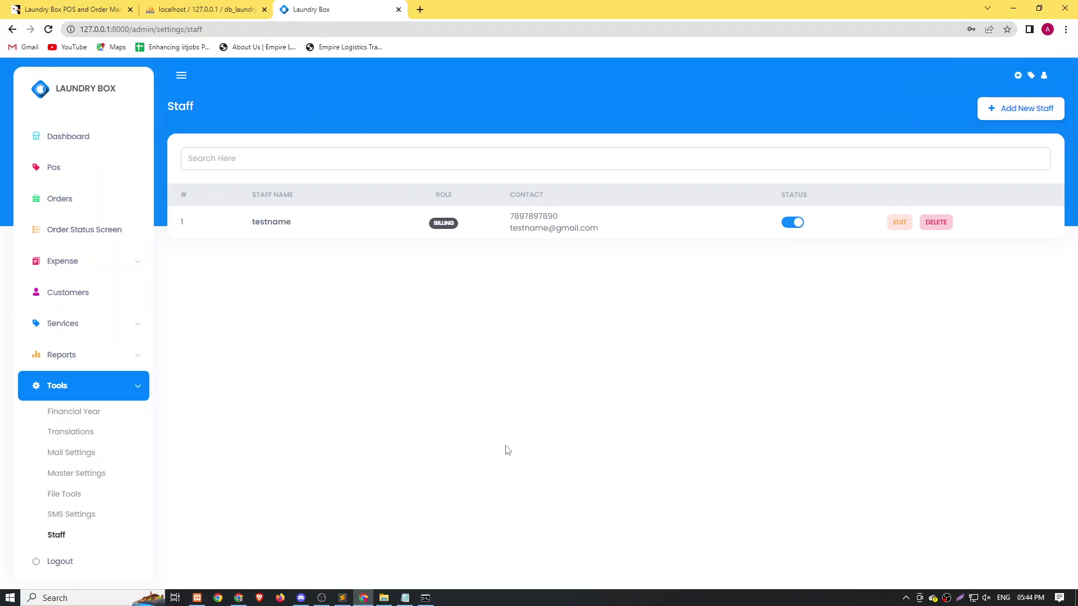
{"action": "left_click", "coordinate": [405, 597]}
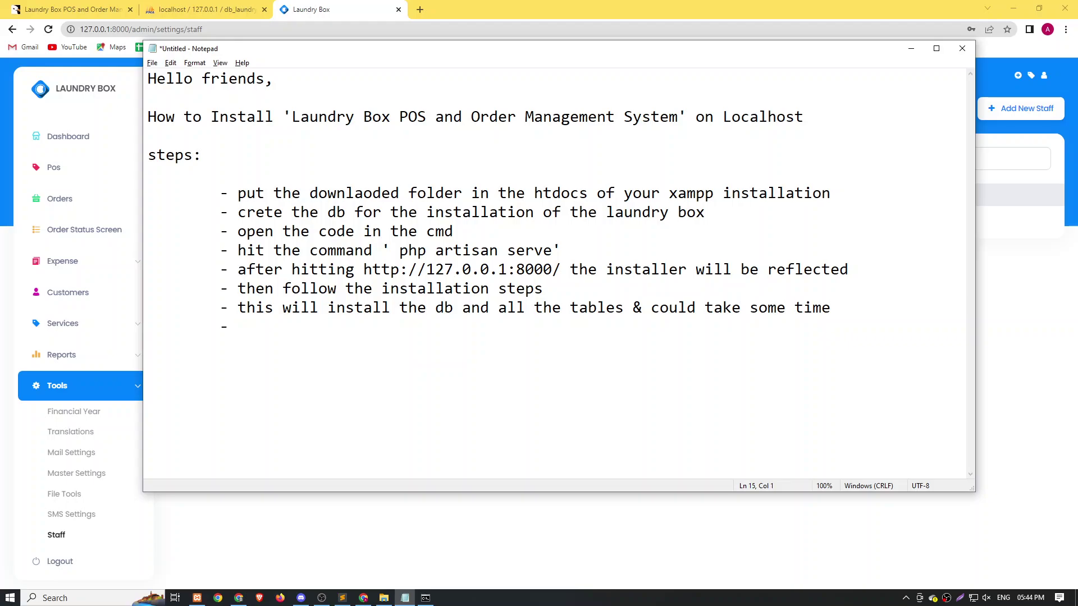
Write the summary line 'So this is how we can install the' followed by the pasted product name.
{"action": "type", "text": "So this is how we ca"}
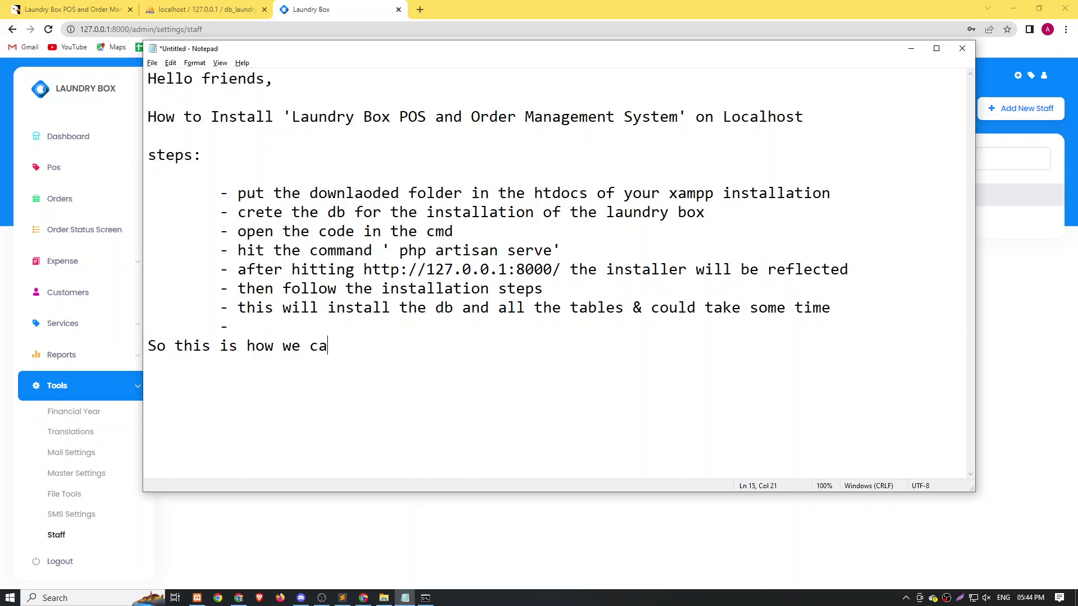
{"action": "type", "text": "n install the"}
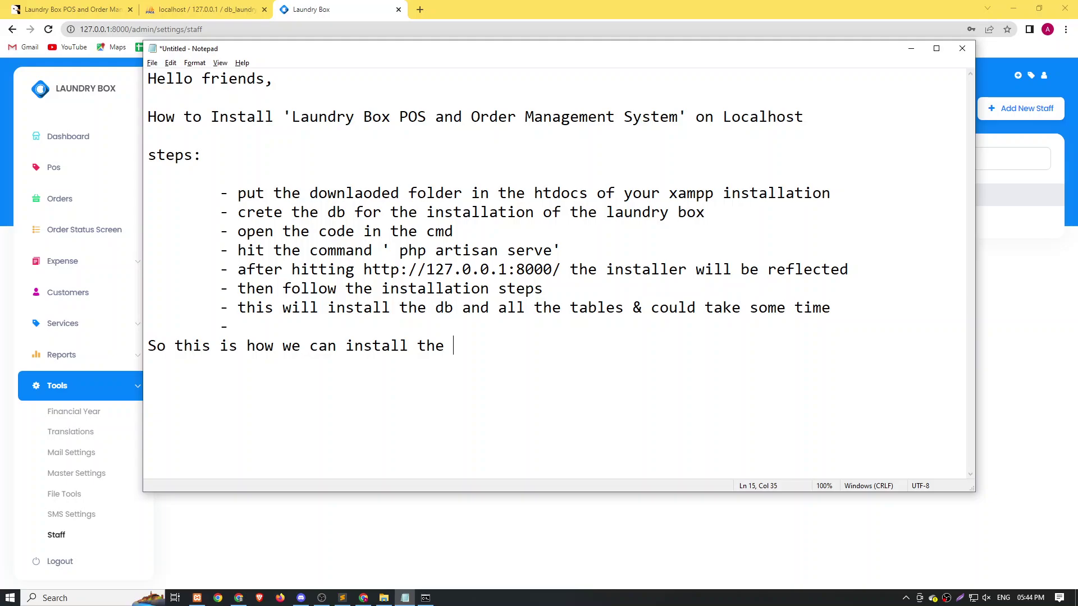
{"action": "type", "text": "laundry"}
{"action": "left_click_drag", "start_coordinate": [293, 118], "coordinate": [825, 109]}
{"action": "key", "text": "ctrl+c"}
{"action": "left_click", "coordinate": [484, 348]}
{"action": "double_click", "coordinate": [485, 348]}
{"action": "key", "text": "ctrl+v"}
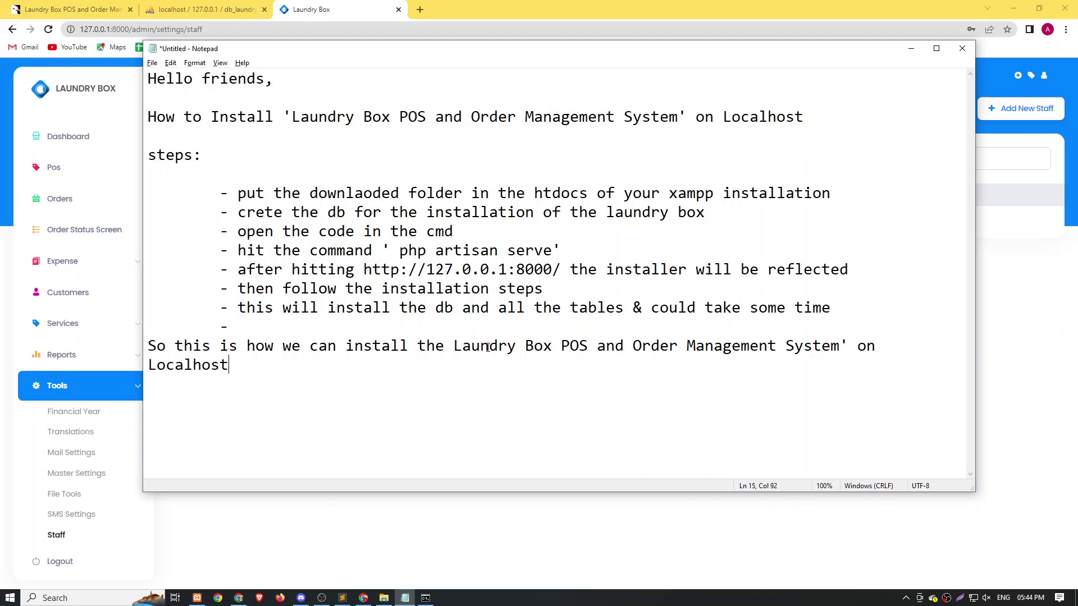
{"action": "key", "text": "Return"}
{"action": "key", "text": "Return"}
Add the line 'If any issue with this plz comment'.
{"action": "type", "text": "Is"}
{"action": "key", "text": "BackSpace"}
{"action": "type", "text": "f any issue with "}
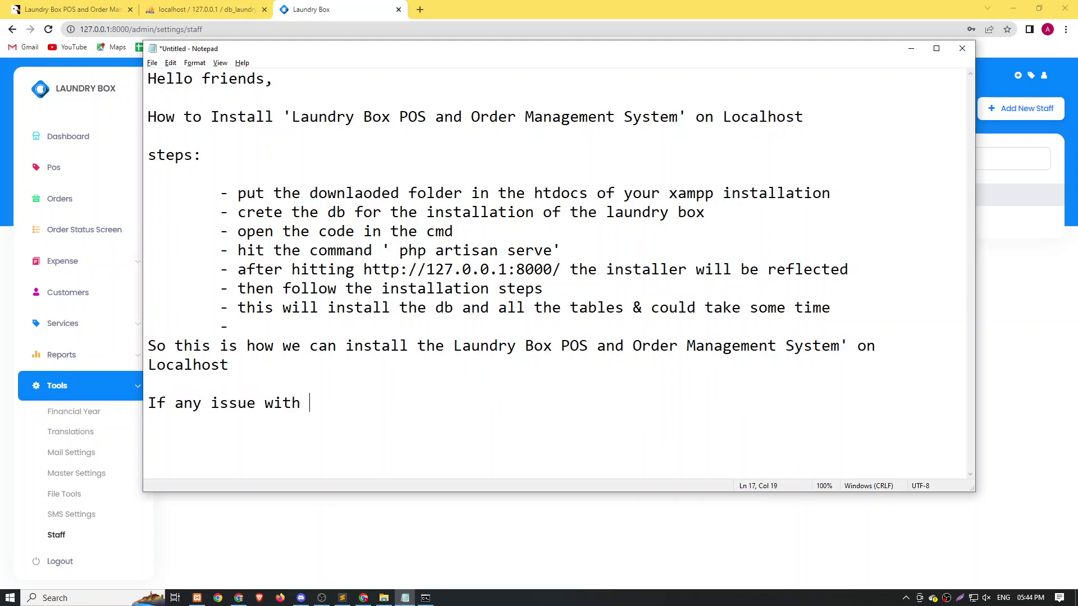
{"action": "type", "text": "this plx"}
{"action": "key", "text": "BackSpace"}
{"action": "key", "text": "BackSpace"}
{"action": "type", "text": "z co"}
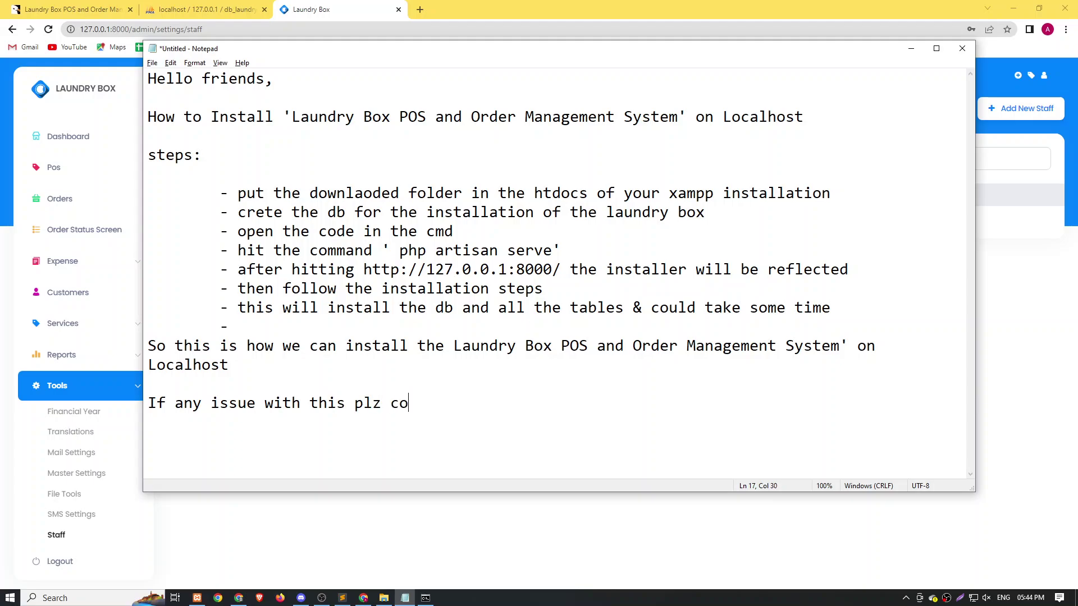
{"action": "type", "text": "mment"}
{"action": "key", "text": "Return"}
Add 'Like & subscribe for more' and sign off with 'Thanks....!'.
{"action": "type", "text": "Loke"}
{"action": "key", "text": "BackSpace"}
{"action": "key", "text": "BackSpace"}
{"action": "key", "text": "BackSpace"}
{"action": "type", "text": "ike & subscr"}
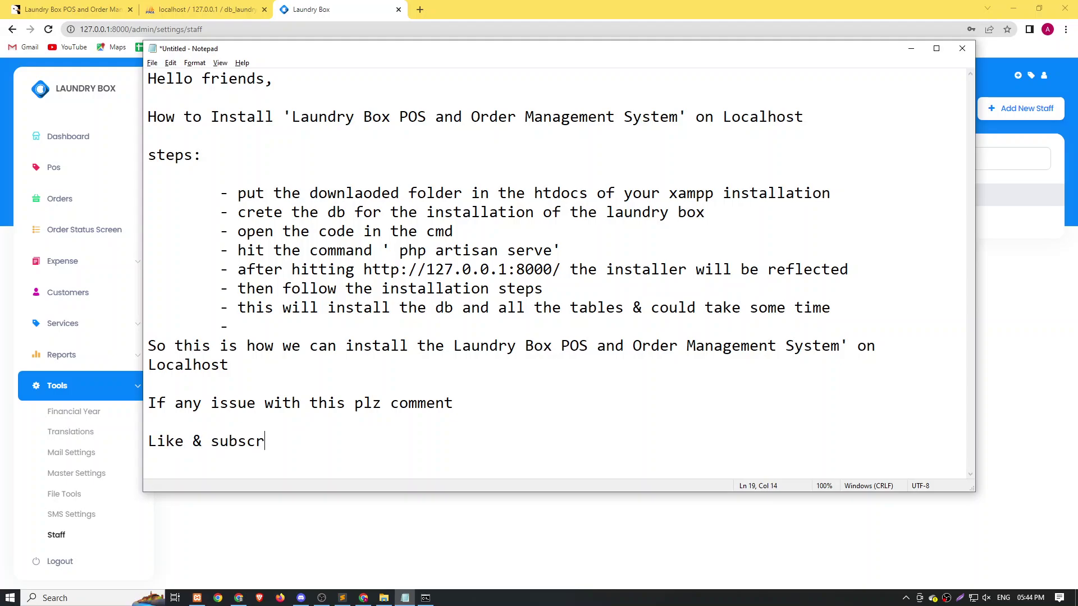
{"action": "type", "text": "ibe for more"}
{"action": "key", "text": "Return"}
{"action": "key", "text": "Return"}
{"action": "type", "text": "Thanks"}
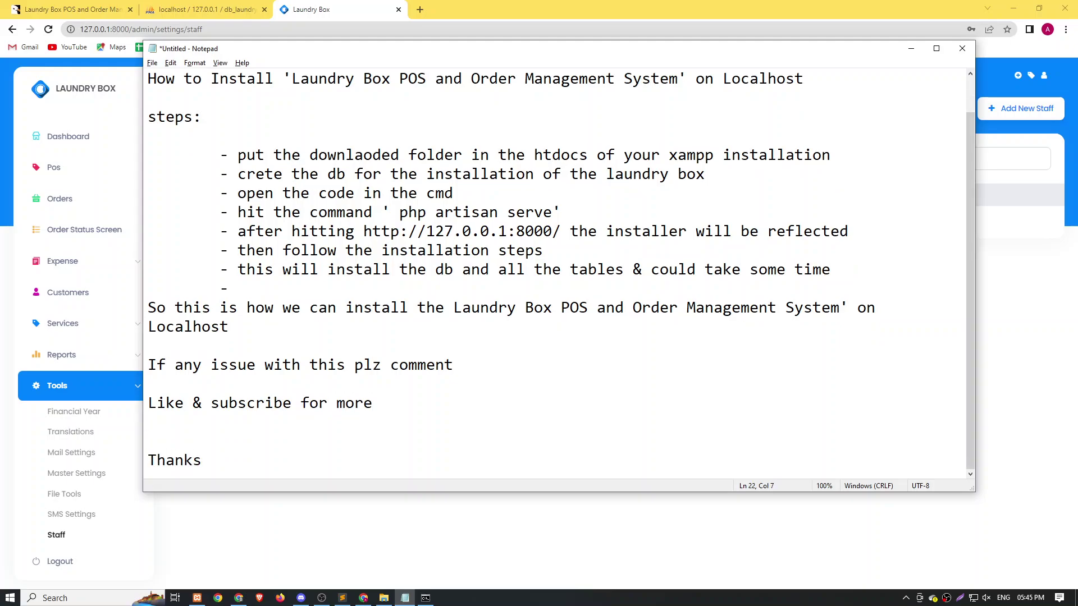
{"action": "type", "text": "....!"}
{"action": "right_click", "coordinate": [947, 598]}
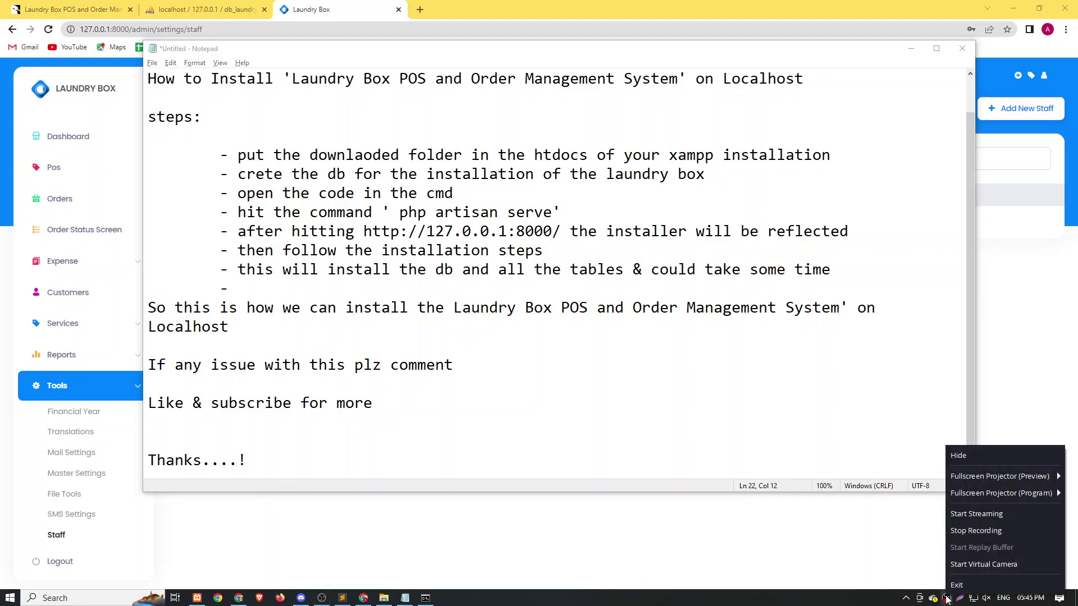